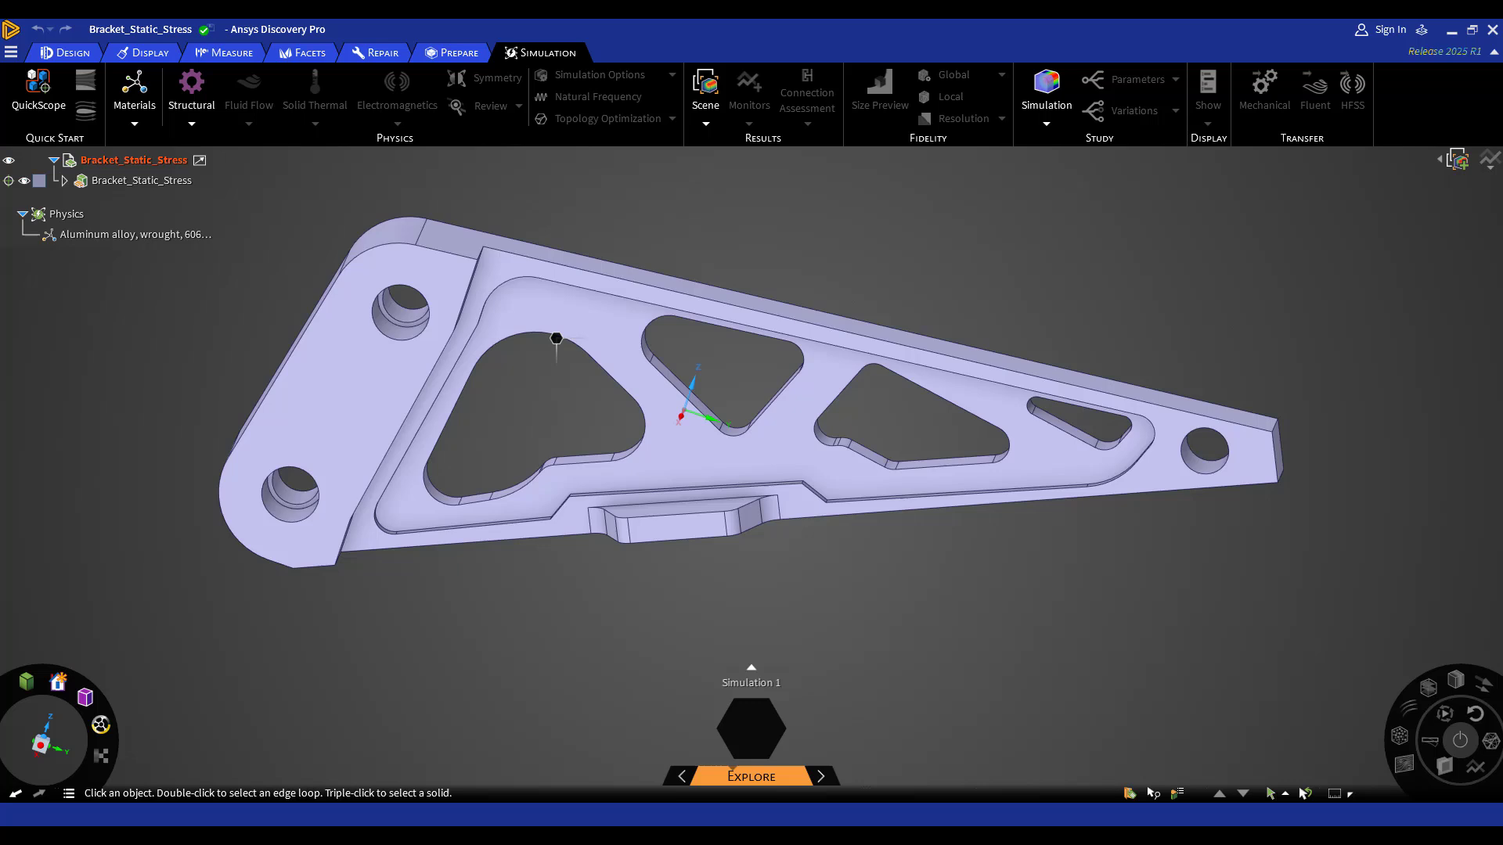
Add fixed supports on the top-left and lower-left bolt holes of the bracket.
{"action": "left_click", "coordinate": [401, 343]}
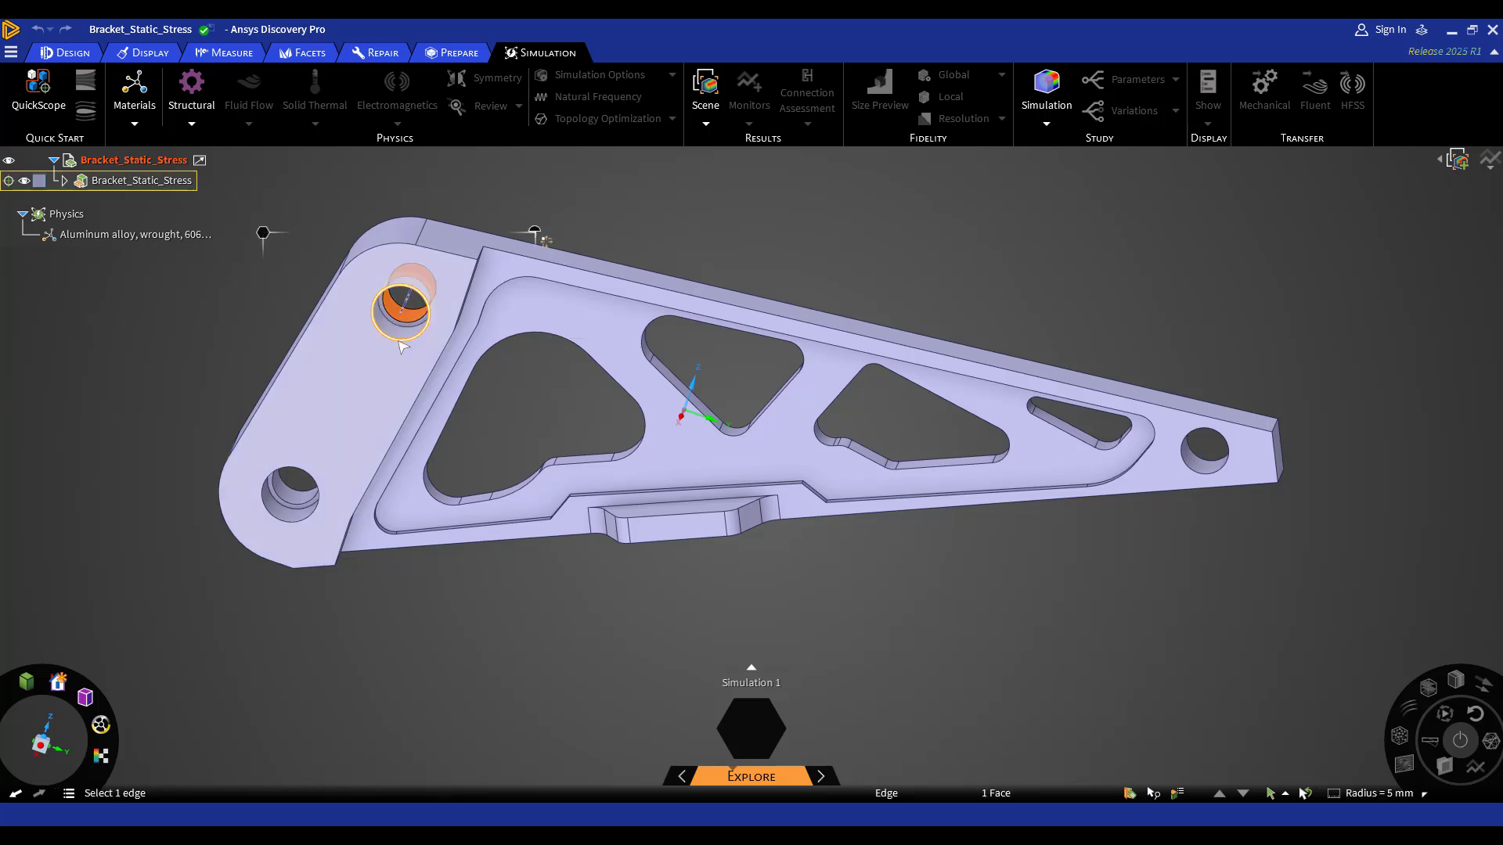
{"action": "left_click", "coordinate": [407, 288], "text": "ctrl"}
{"action": "right_click", "coordinate": [260, 252]}
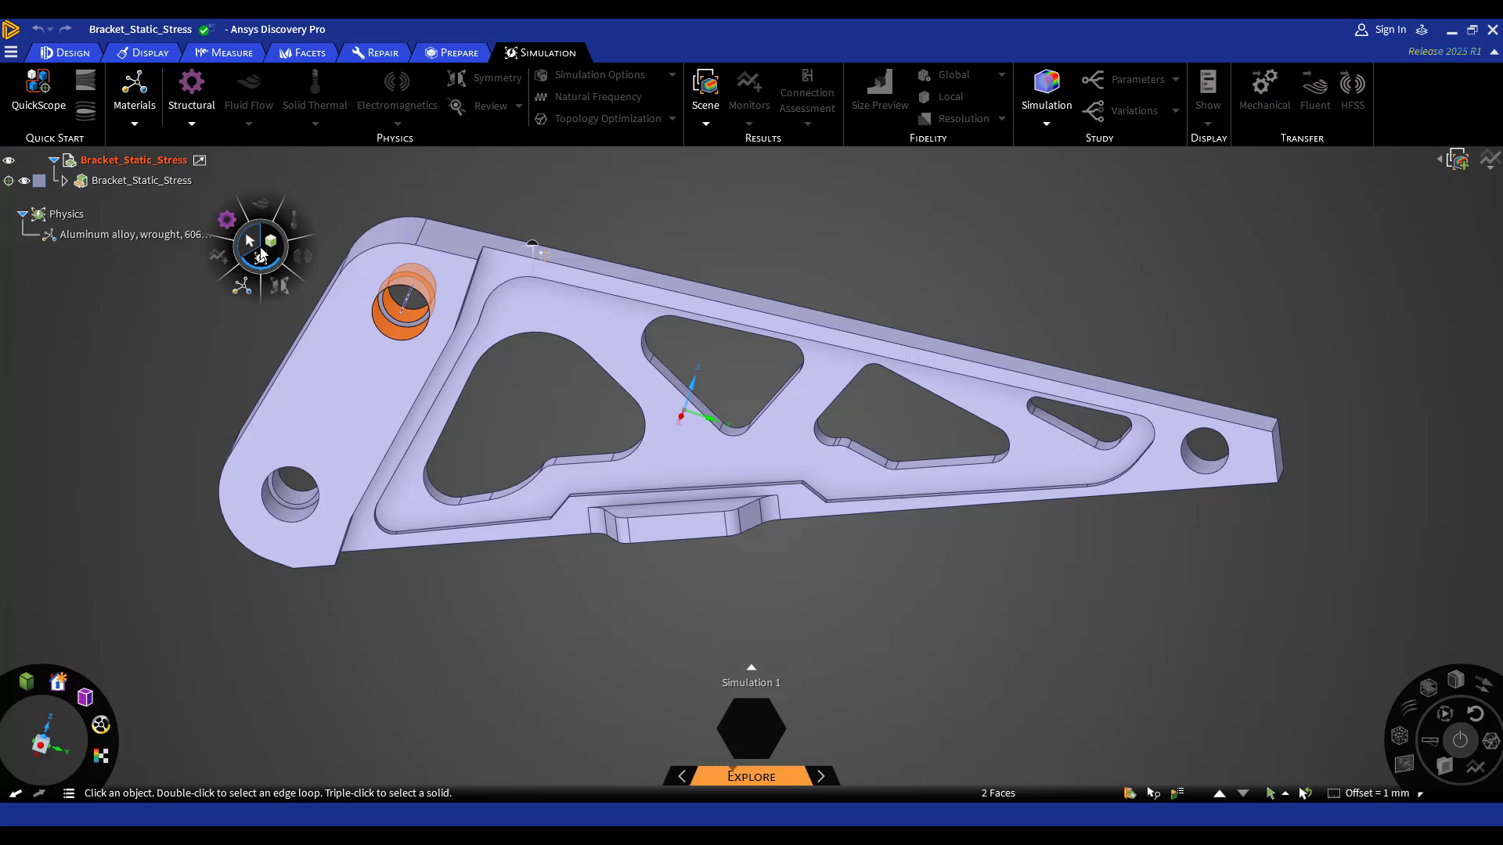
{"action": "mouse_move", "coordinate": [227, 219]}
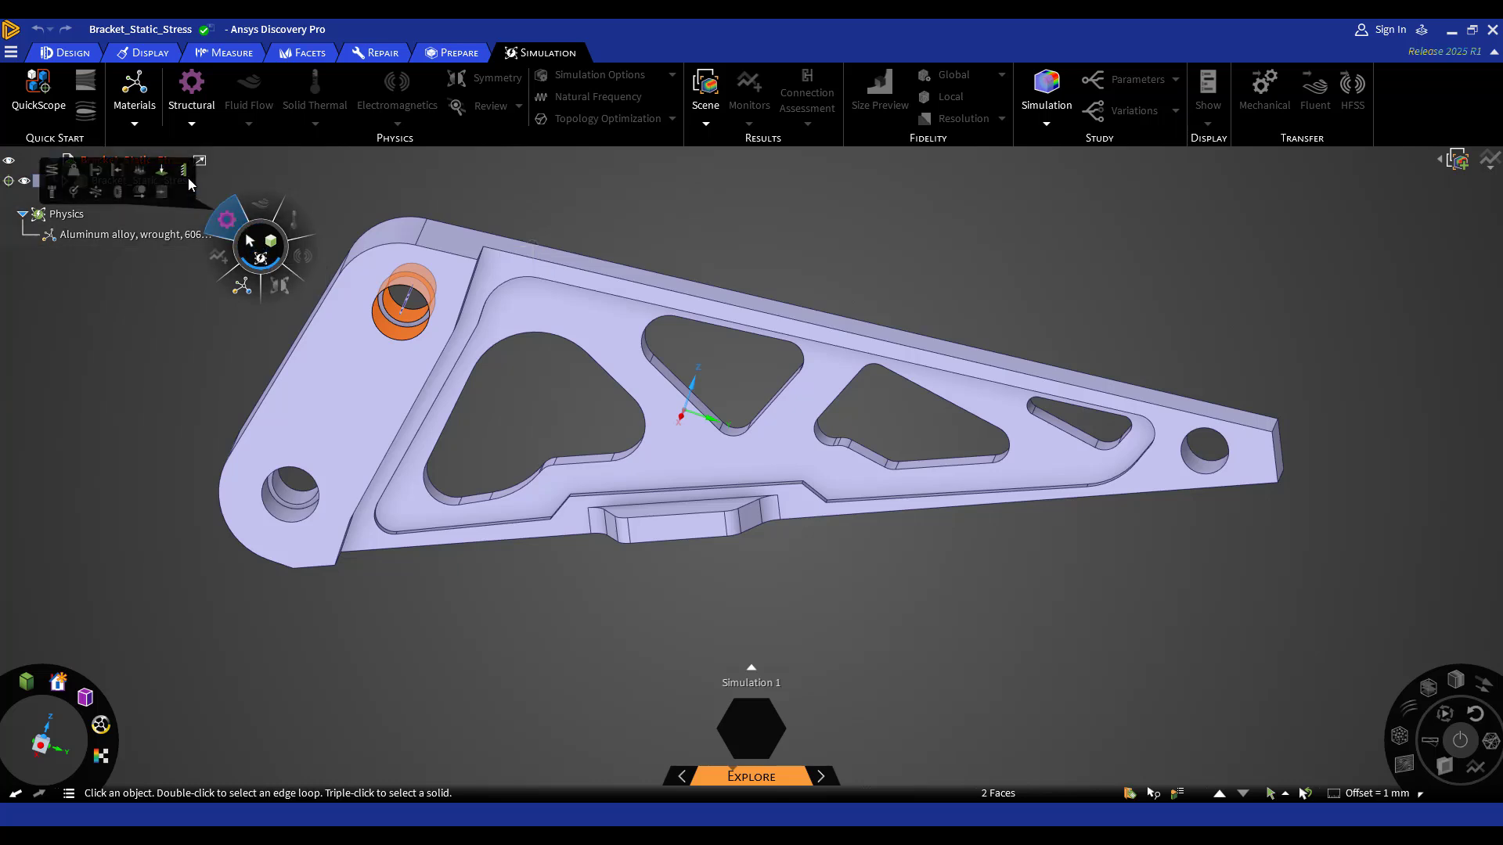
{"action": "left_click", "coordinate": [185, 177]}
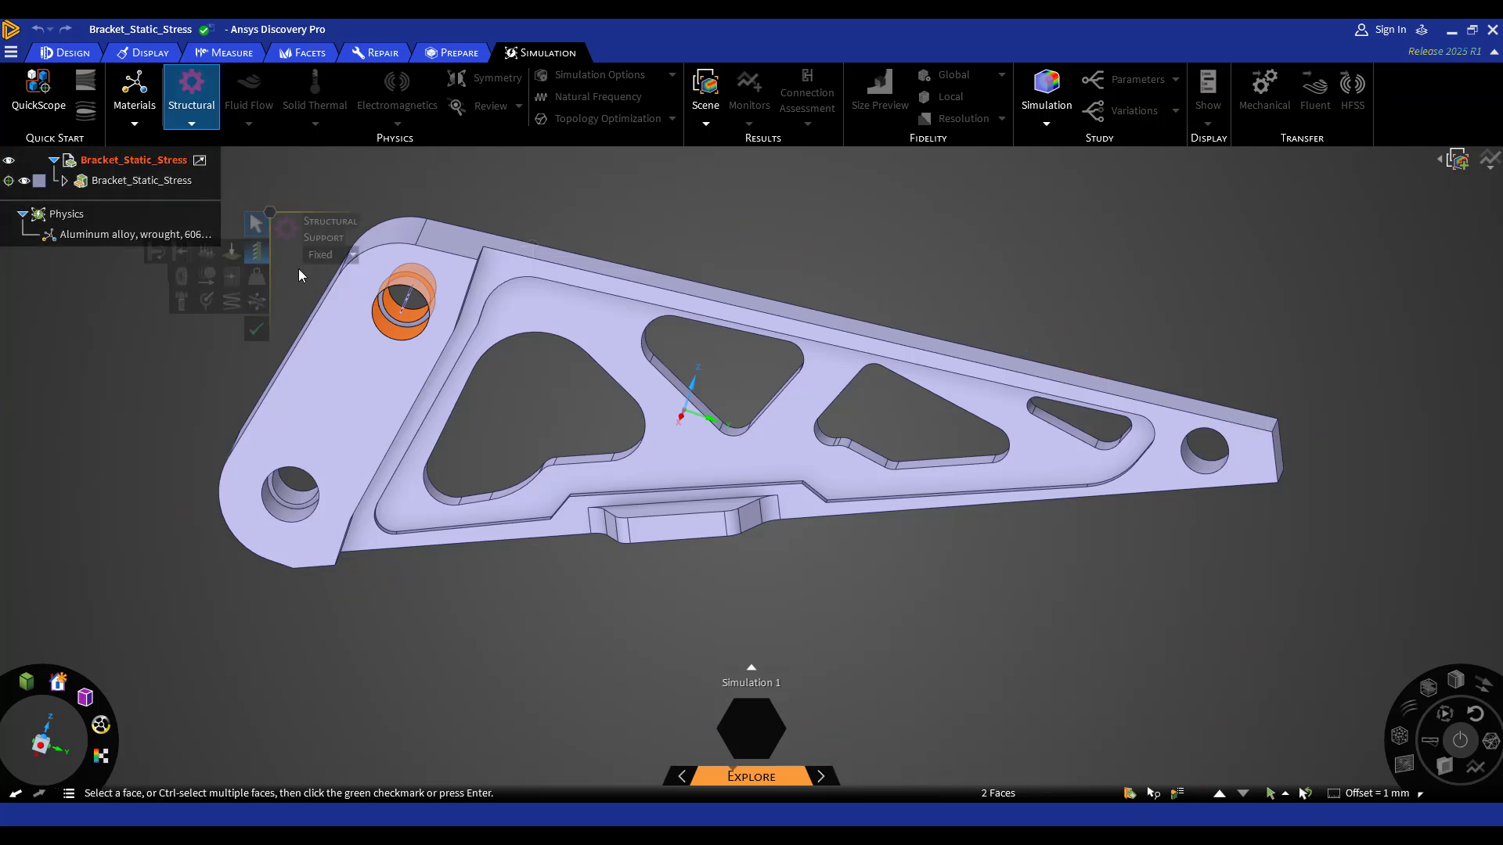
{"action": "left_click", "coordinate": [263, 335]}
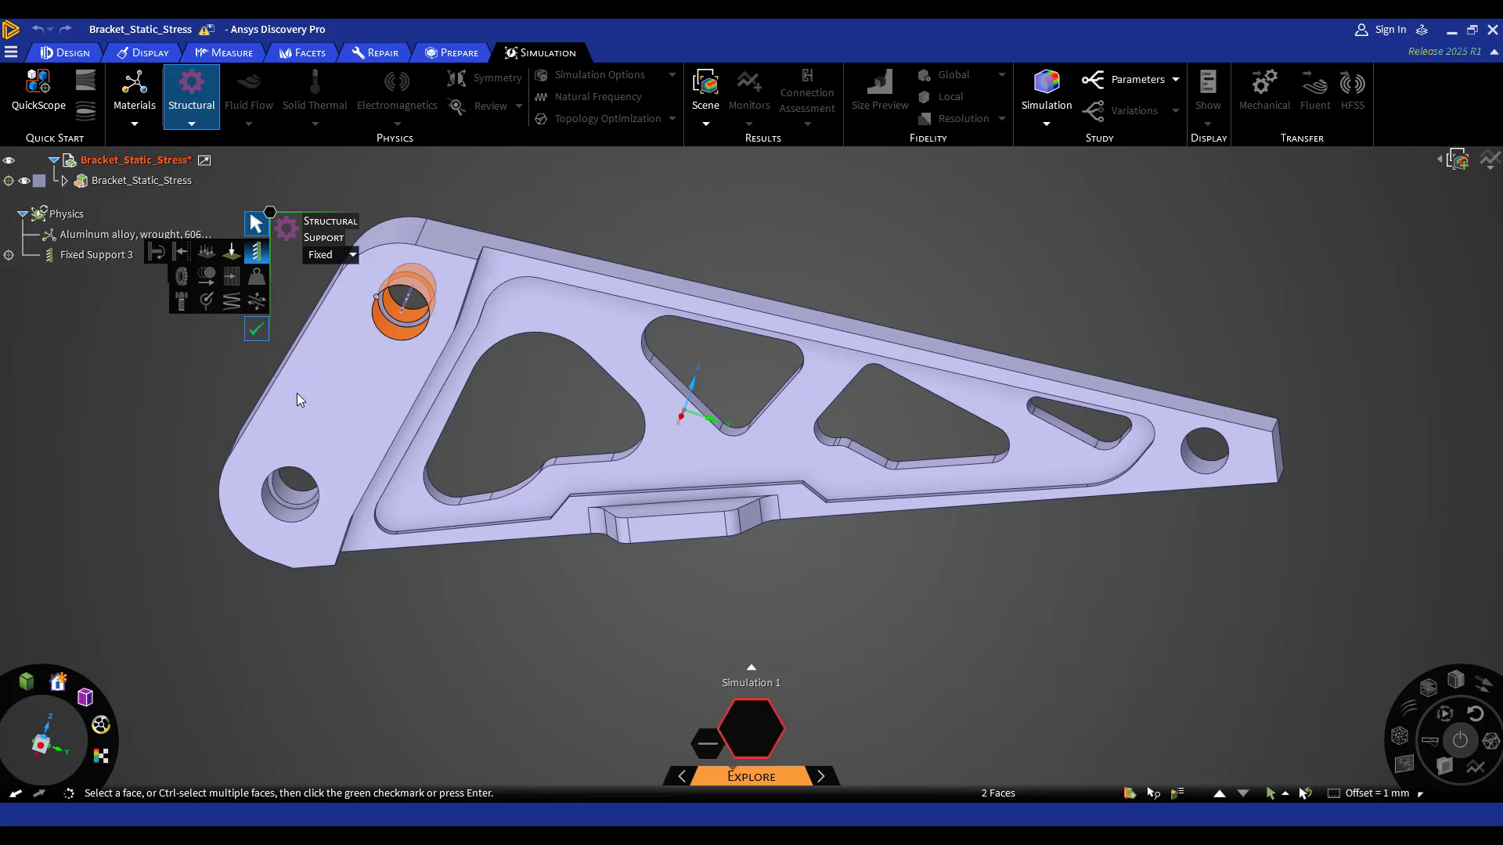
{"action": "left_click", "coordinate": [305, 504]}
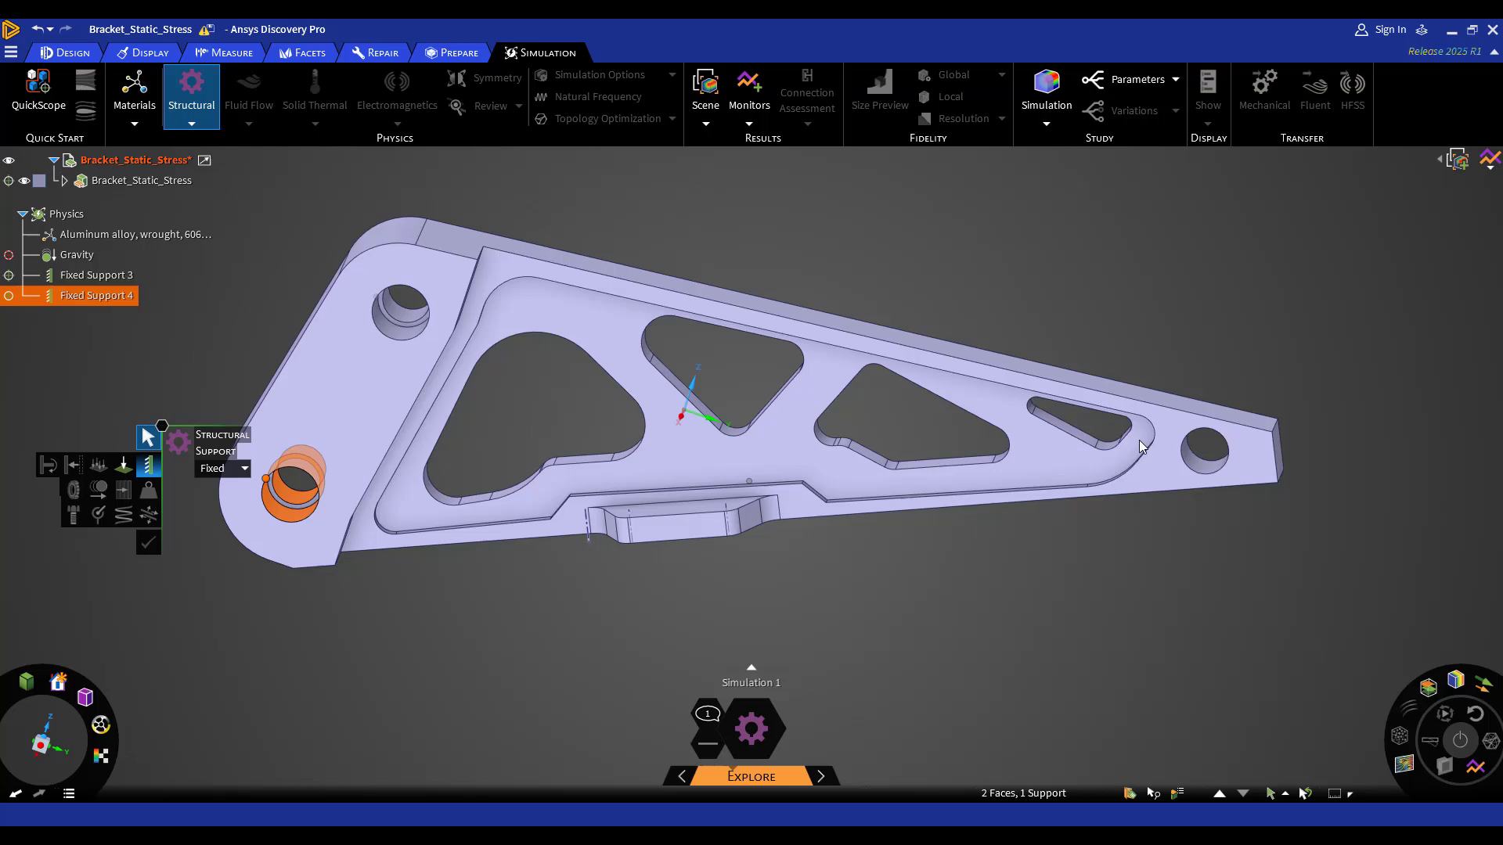
Apply a force of -500 N in the Z component to the right-end bolt hole.
{"action": "left_click", "coordinate": [1192, 467]}
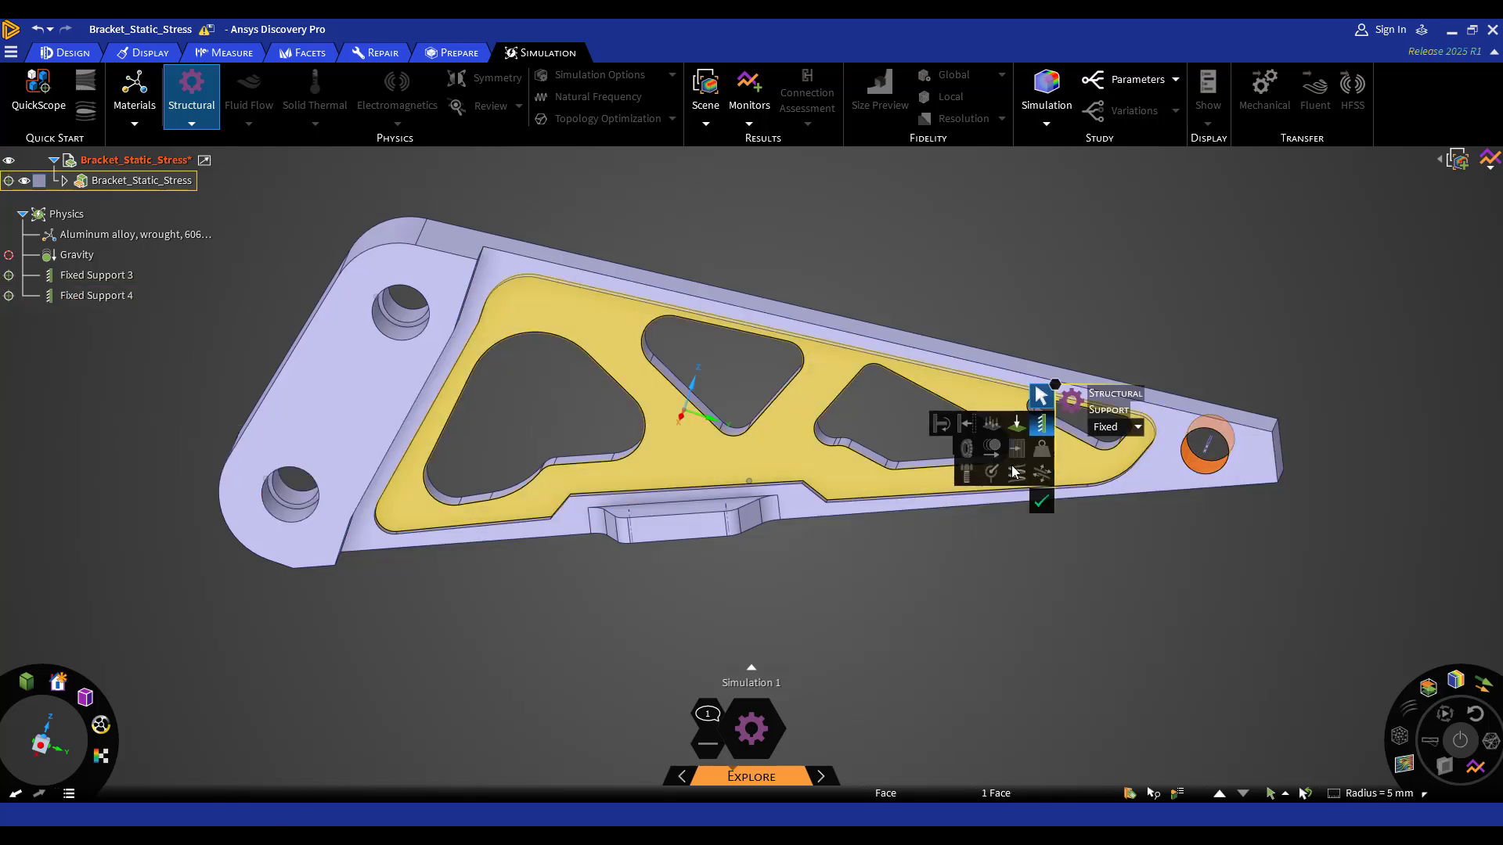
{"action": "left_click", "coordinate": [1015, 423]}
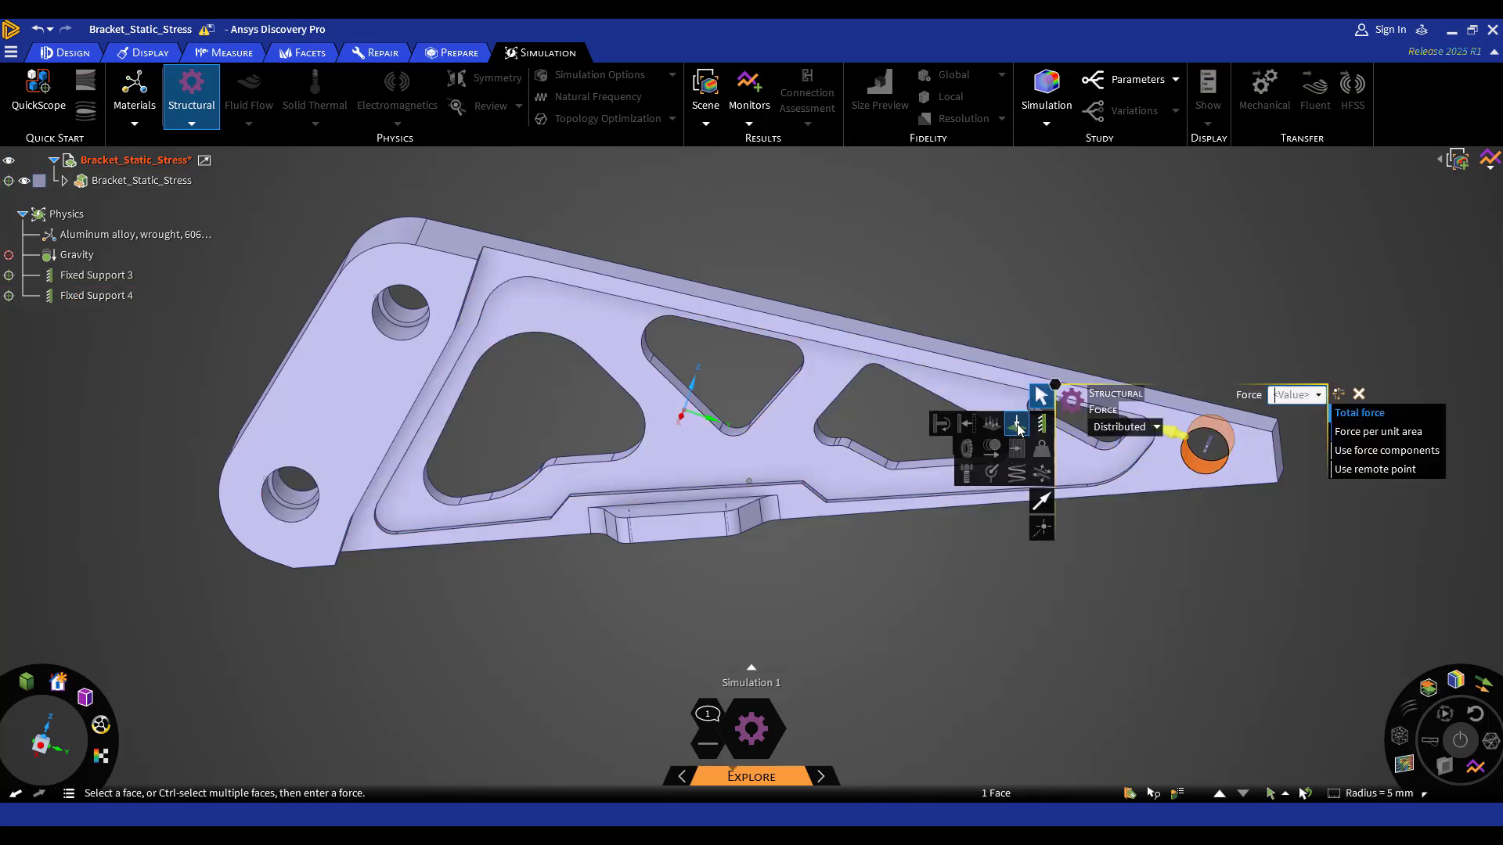
{"action": "left_click", "coordinate": [1386, 450]}
{"action": "left_click", "coordinate": [1389, 509]}
{"action": "type", "text": "-500 N"}
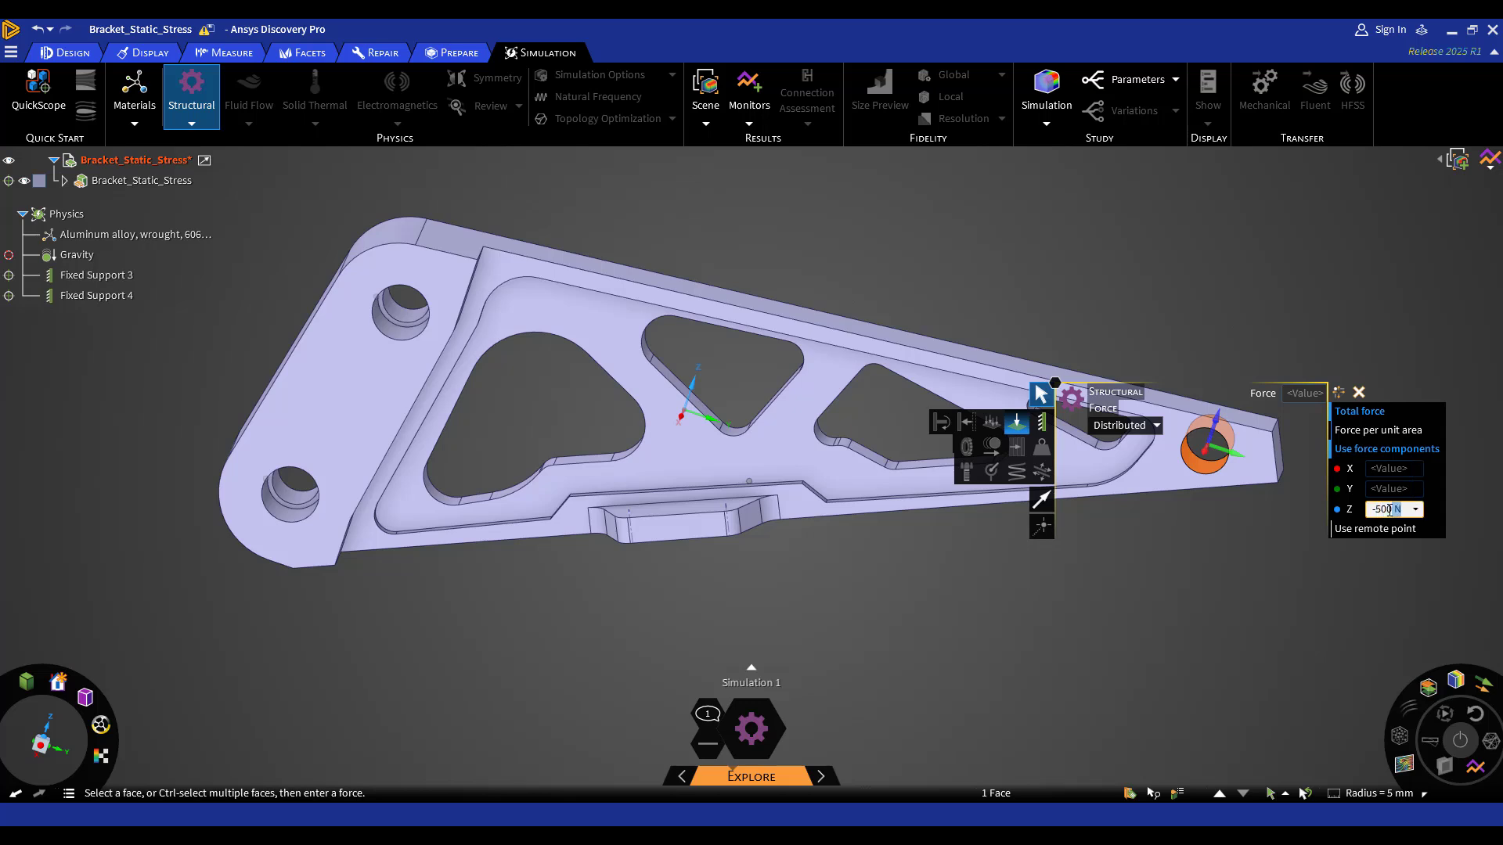
{"action": "key", "text": "Return"}
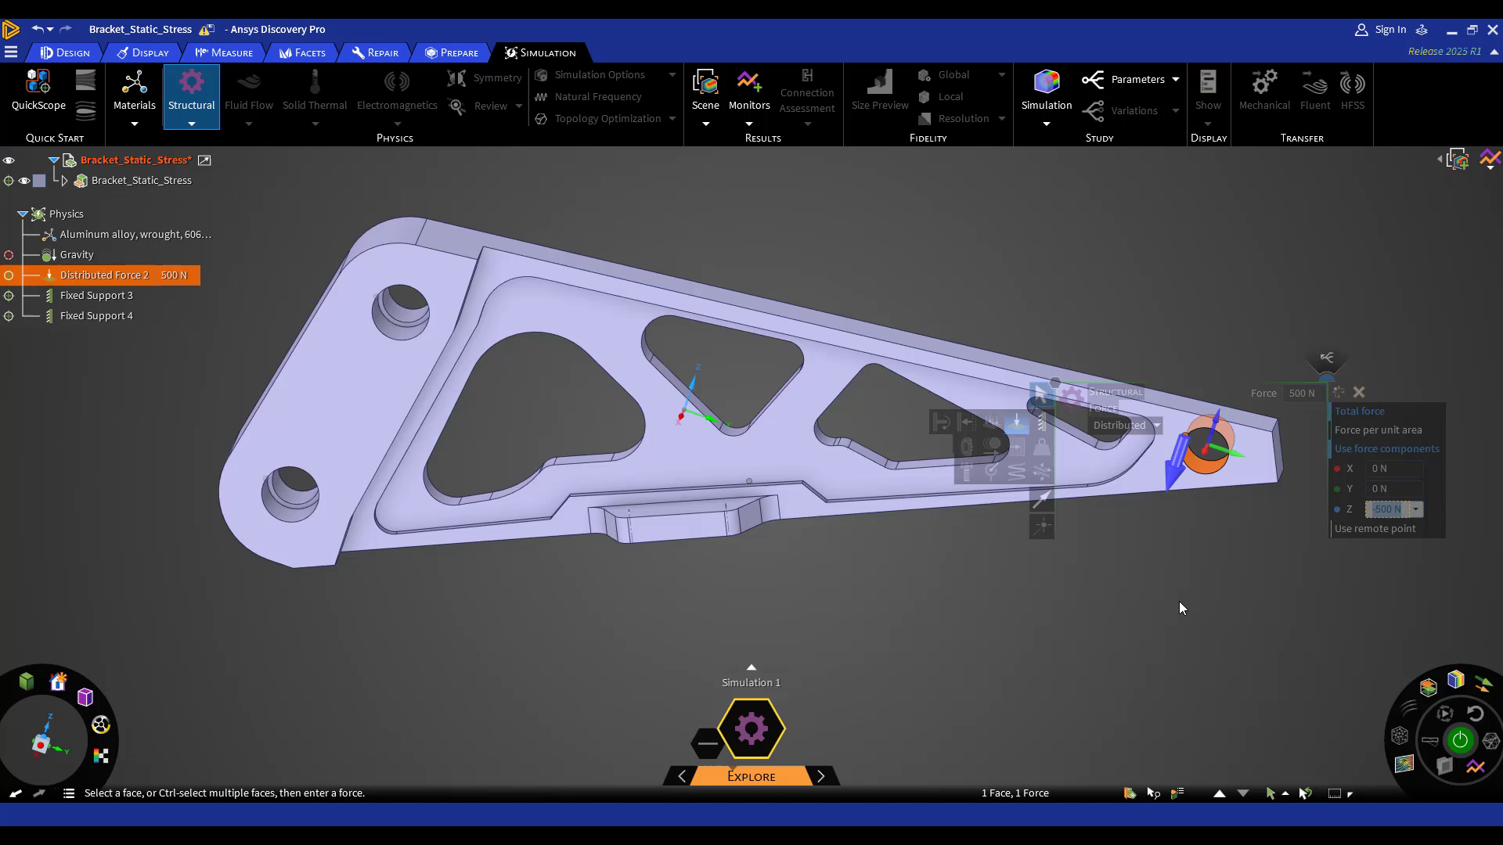
Solve the bracket and show von Mises stress results, peaking at 51.9 MPa.
{"action": "left_click", "coordinate": [1460, 736]}
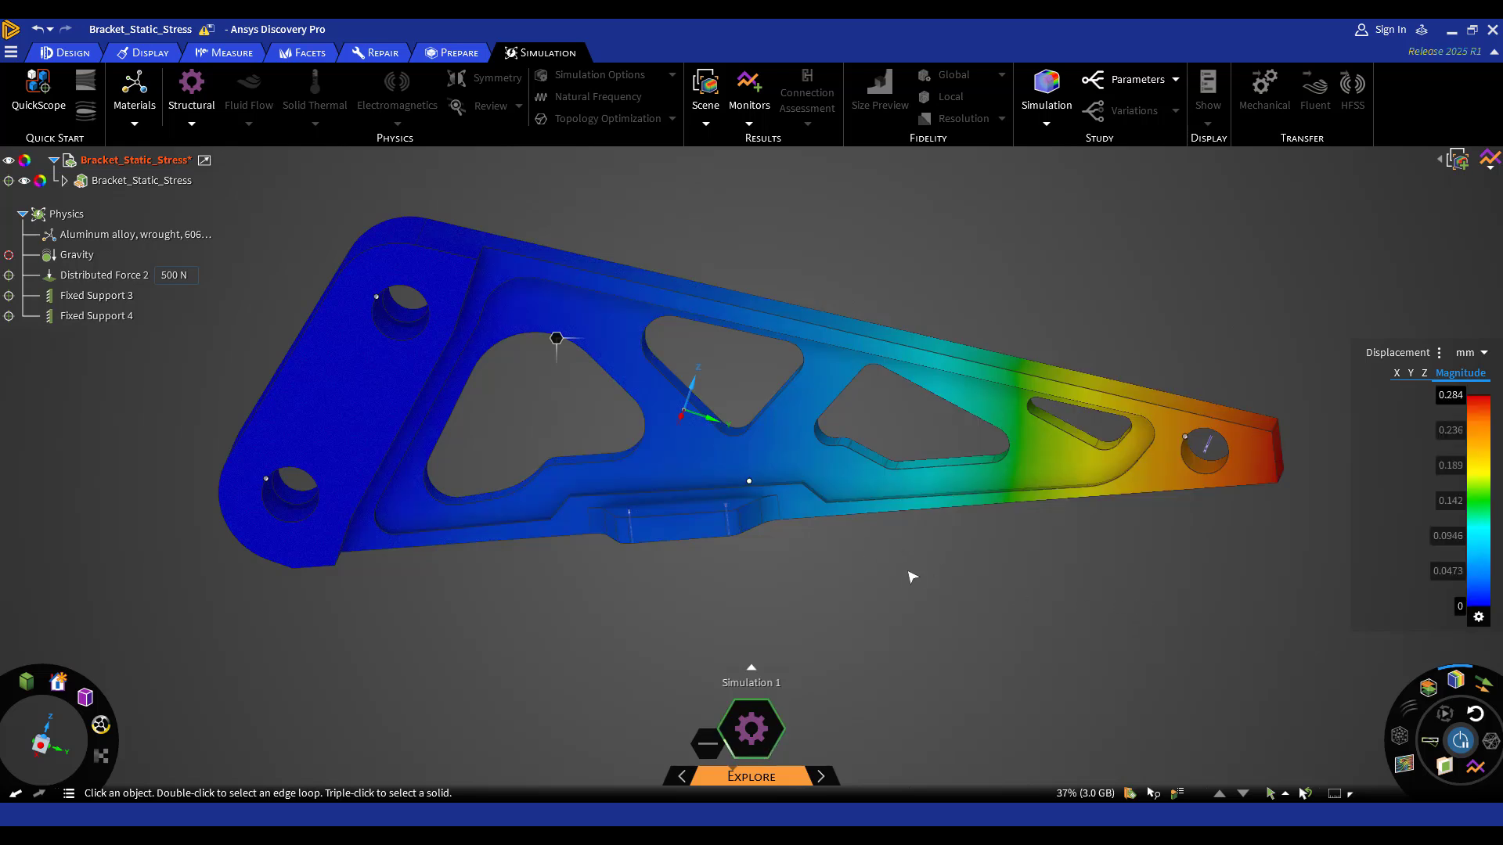
{"action": "left_click", "coordinate": [1440, 354]}
{"action": "left_click", "coordinate": [1431, 370]}
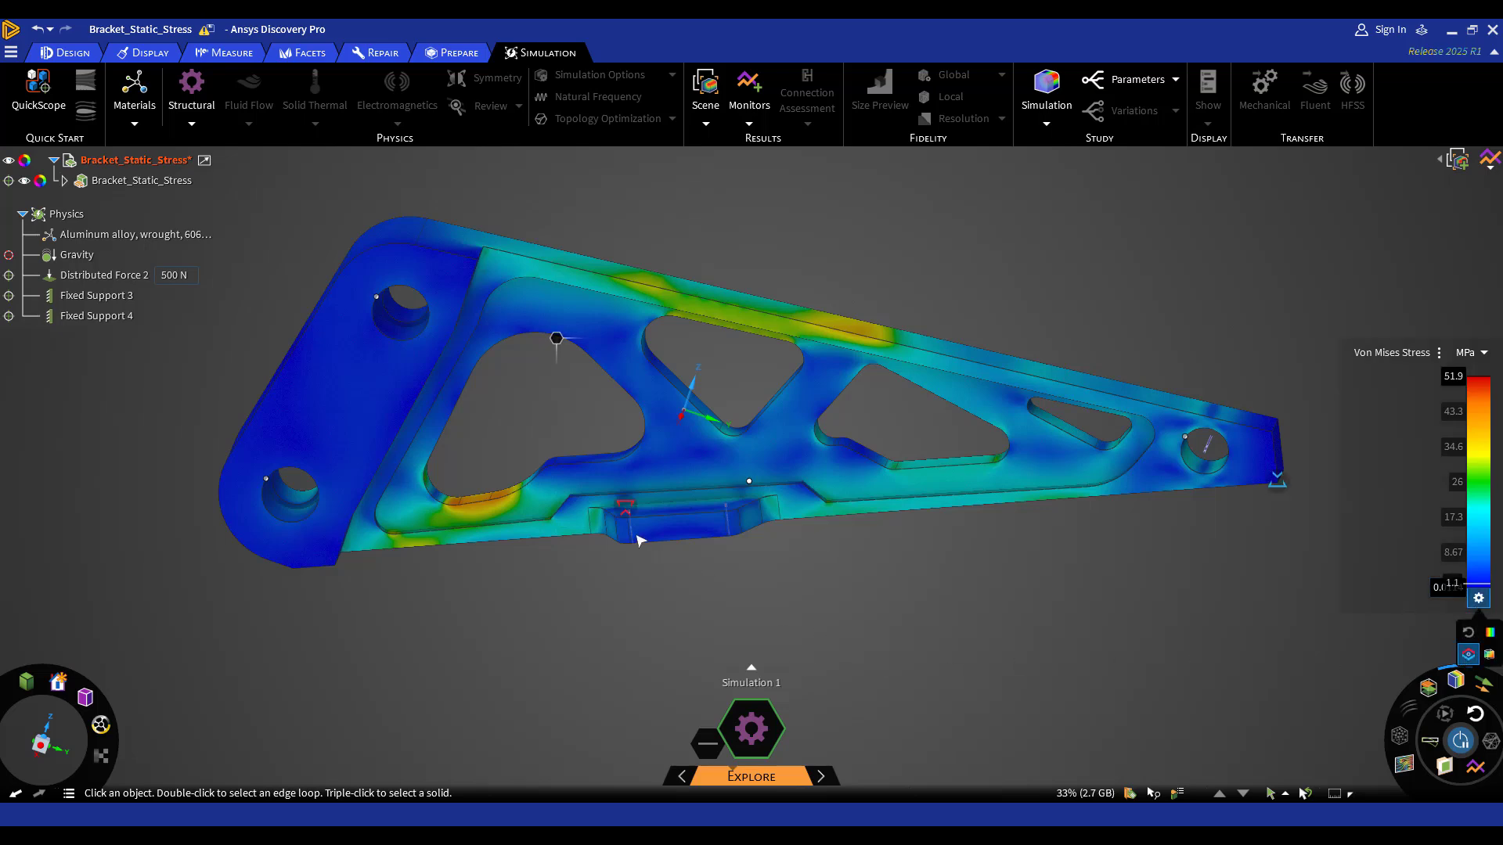
{"action": "middle_click_drag", "start_coordinate": [637, 537], "coordinate": [660, 467]}
Select all walls, floor and step faces of the bracket's raised pocket.
{"action": "scroll", "coordinate": [715, 446], "scroll_direction": "up", "scroll_amount": 5}
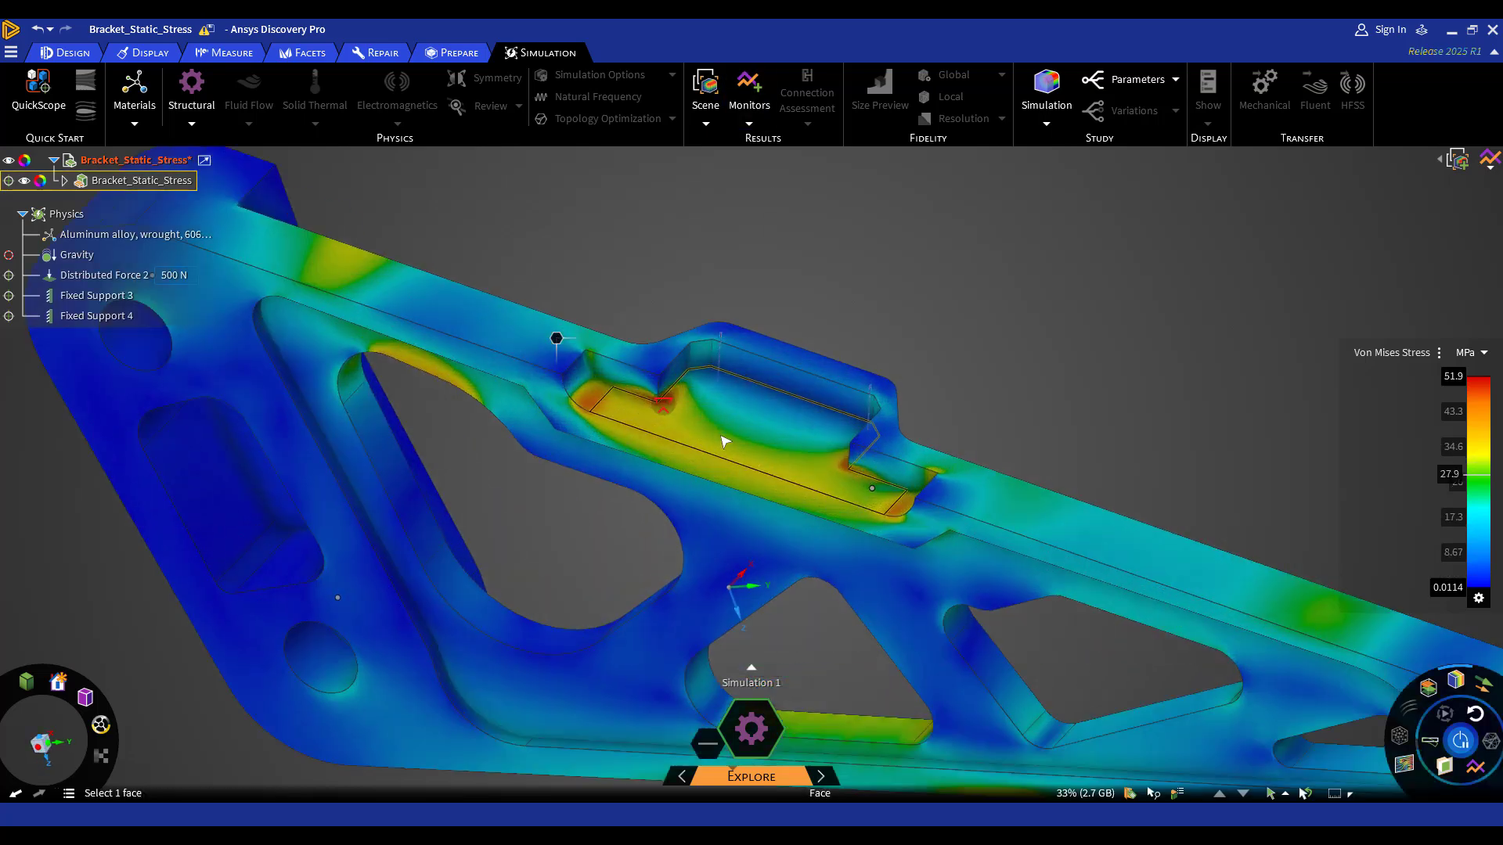
{"action": "left_click", "coordinate": [436, 344]}
{"action": "left_click", "coordinate": [521, 361], "text": "ctrl"}
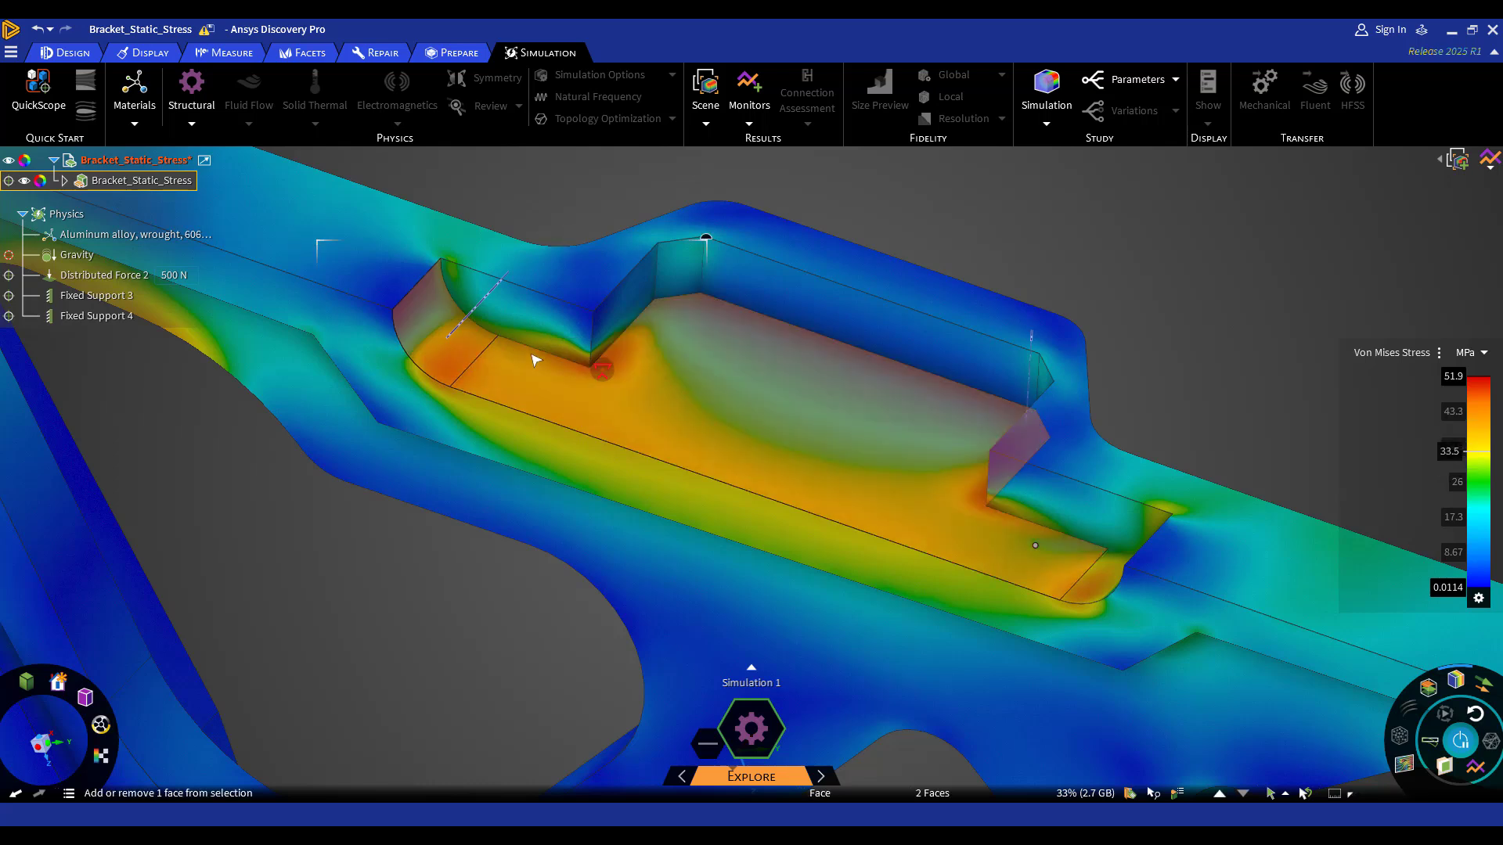
{"action": "left_click", "coordinate": [568, 328], "text": "ctrl"}
{"action": "left_click", "coordinate": [634, 305], "text": "ctrl"}
{"action": "left_click", "coordinate": [681, 270], "text": "ctrl"}
{"action": "left_click", "coordinate": [900, 356], "text": "ctrl"}
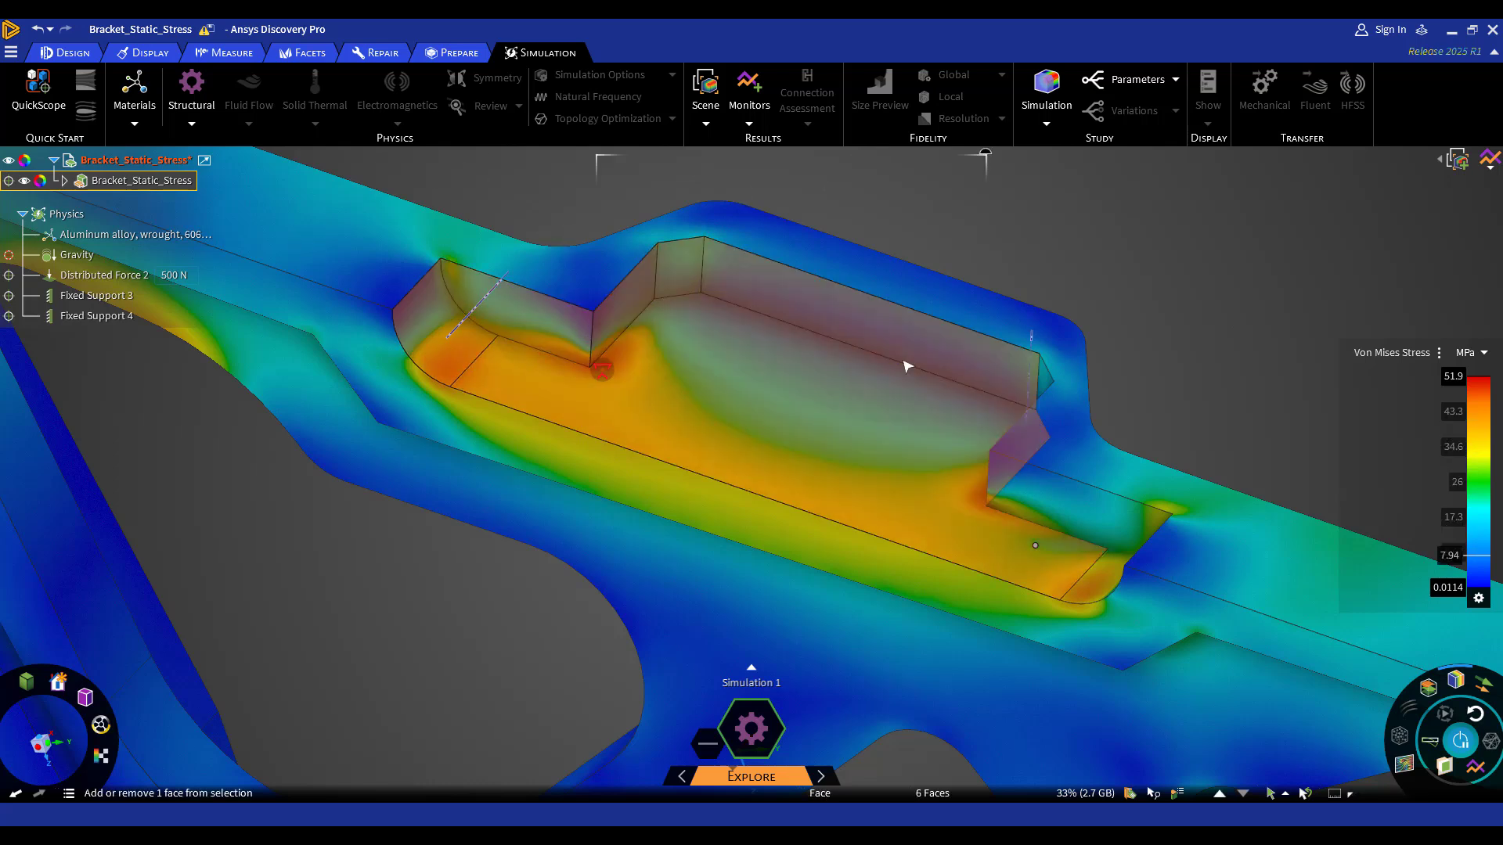
{"action": "left_click", "coordinate": [1044, 505], "text": "ctrl"}
{"action": "left_click", "coordinate": [1110, 589], "text": "ctrl"}
{"action": "middle_click_drag", "start_coordinate": [1110, 588], "coordinate": [973, 453]}
{"action": "left_click", "coordinate": [976, 440], "text": "ctrl"}
{"action": "left_click", "coordinate": [947, 387], "text": "ctrl"}
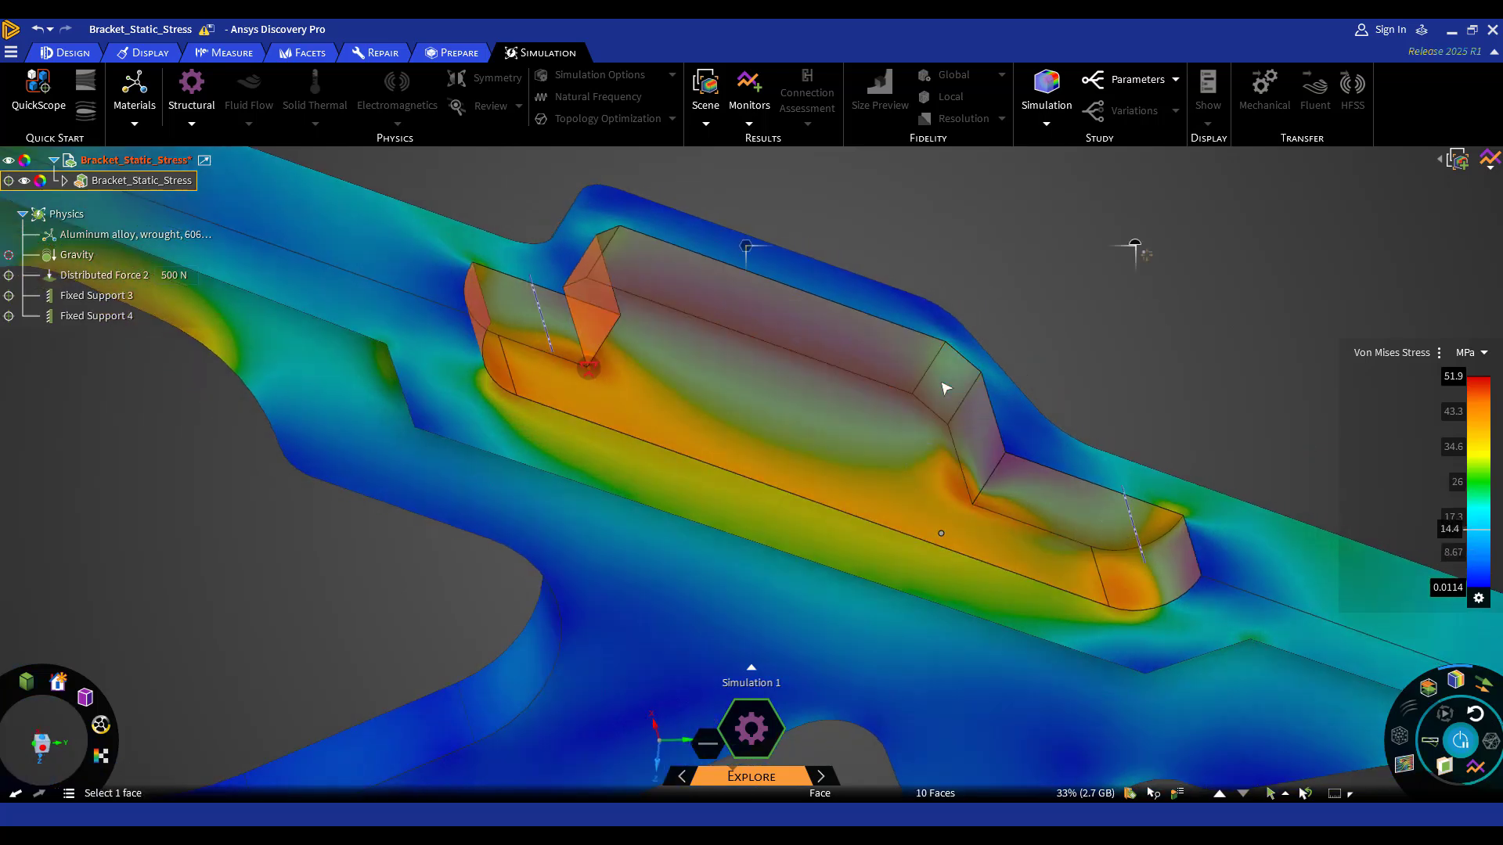
Fill the pocket flat and review the re-solved stress, now peaking at 44.1 MPa.
{"action": "right_click", "coordinate": [745, 248]}
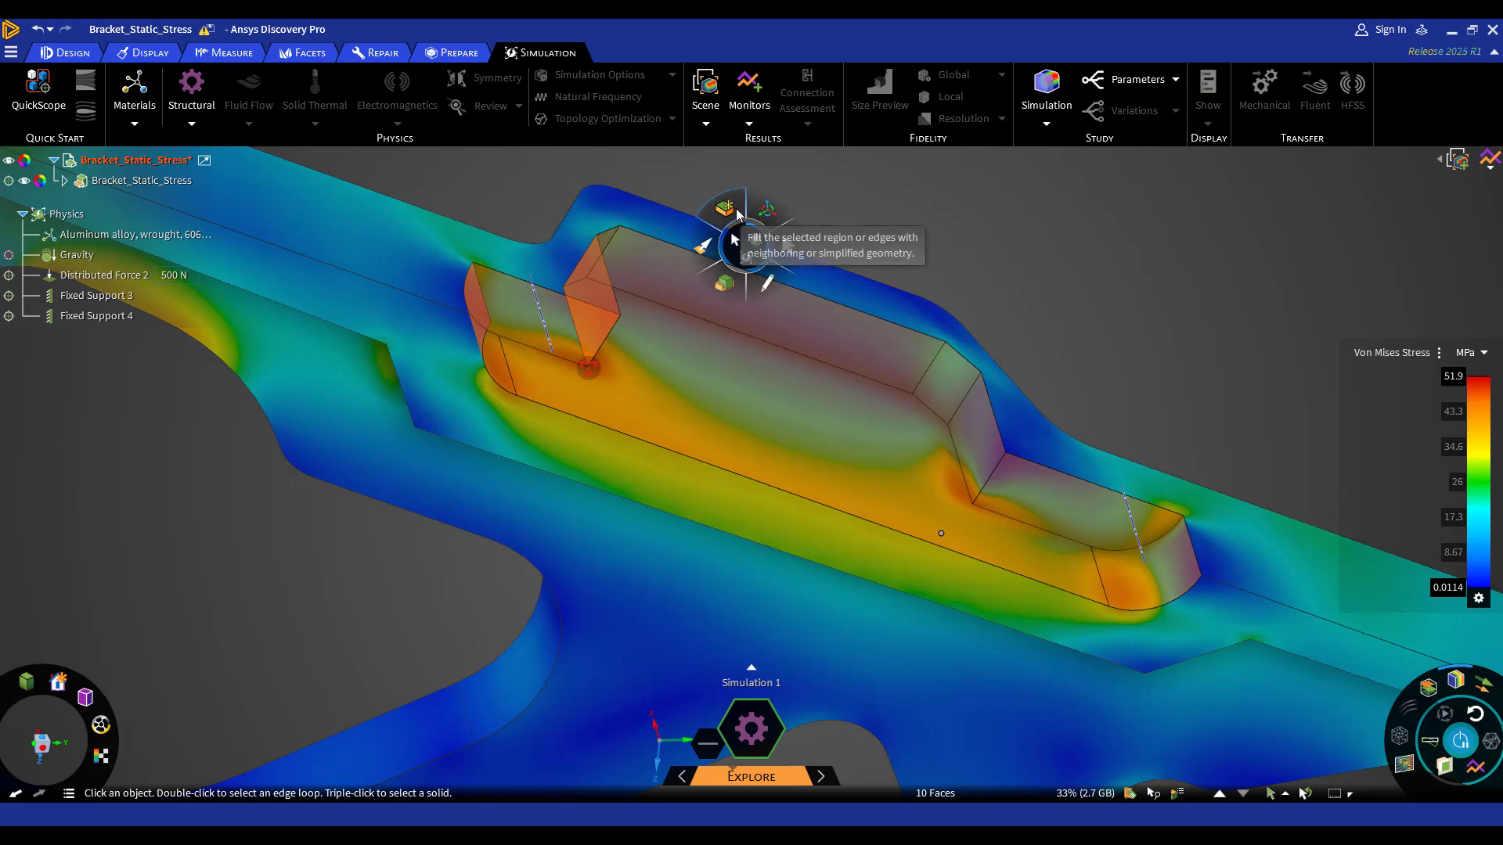
{"action": "left_click", "coordinate": [734, 211]}
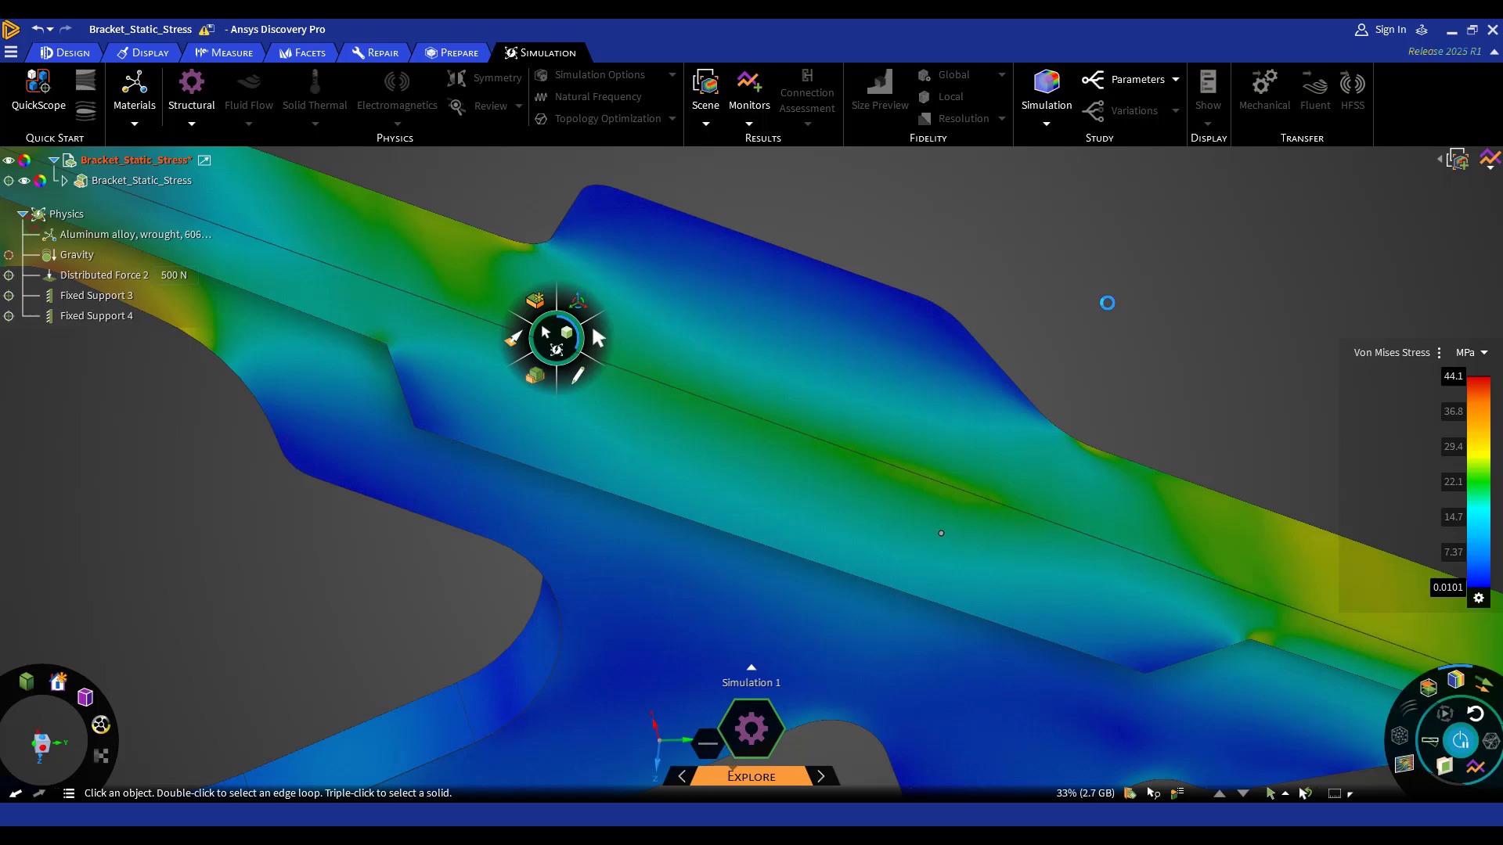
{"action": "scroll", "coordinate": [999, 328], "scroll_direction": "down", "scroll_amount": 5}
{"action": "middle_click_drag", "start_coordinate": [999, 327], "coordinate": [861, 583]}
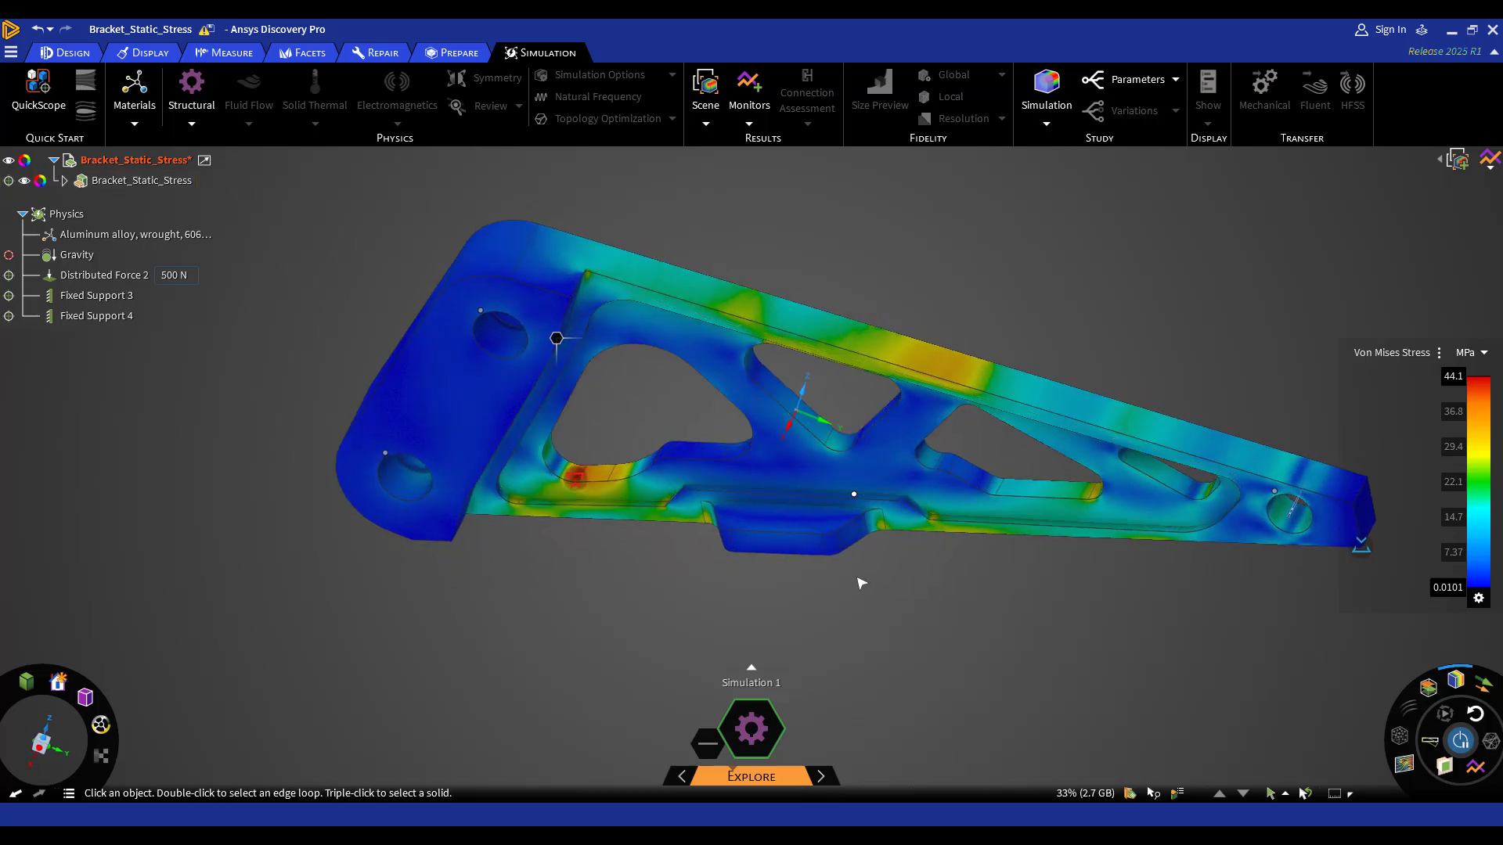
Show the Max. Von Mises Stress monitor chart and read its 51.9 to 44.1 MPa drop.
{"action": "left_click", "coordinate": [1488, 166]}
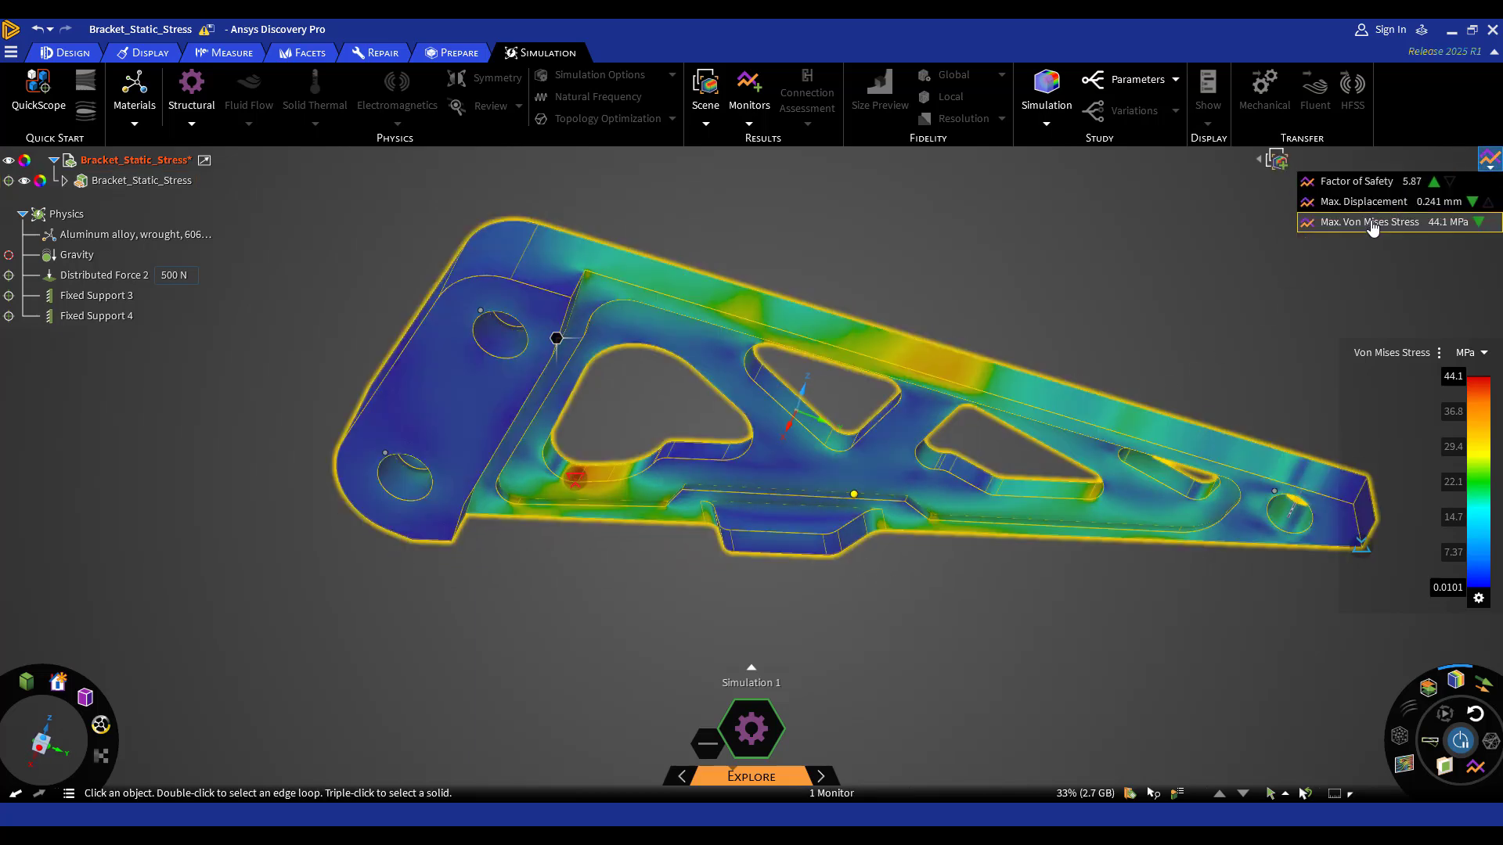
{"action": "left_click", "coordinate": [1373, 224]}
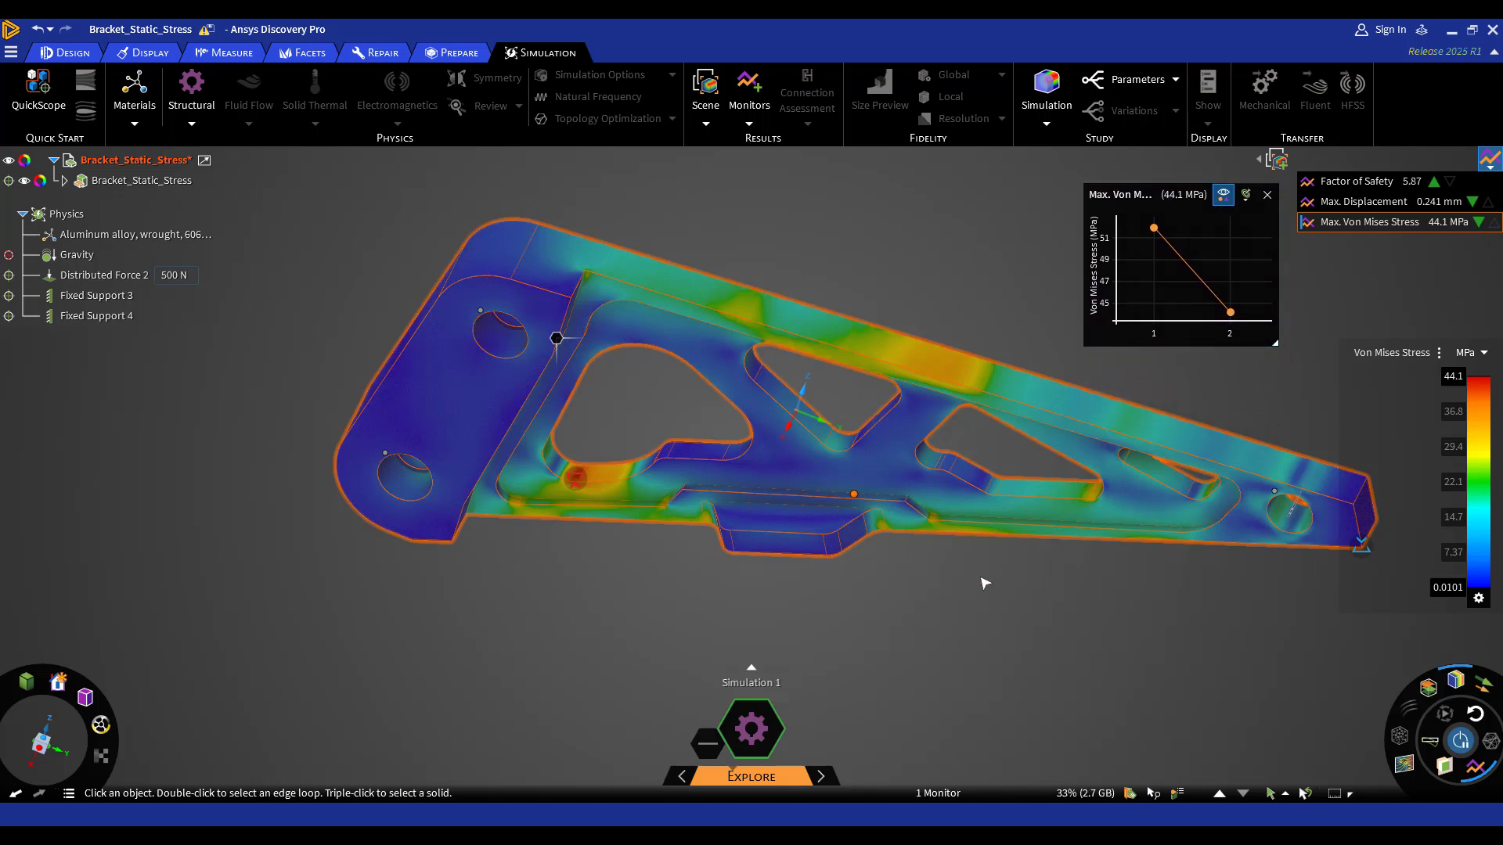
{"action": "middle_click_drag", "start_coordinate": [865, 594], "coordinate": [815, 646], "text": "shift"}
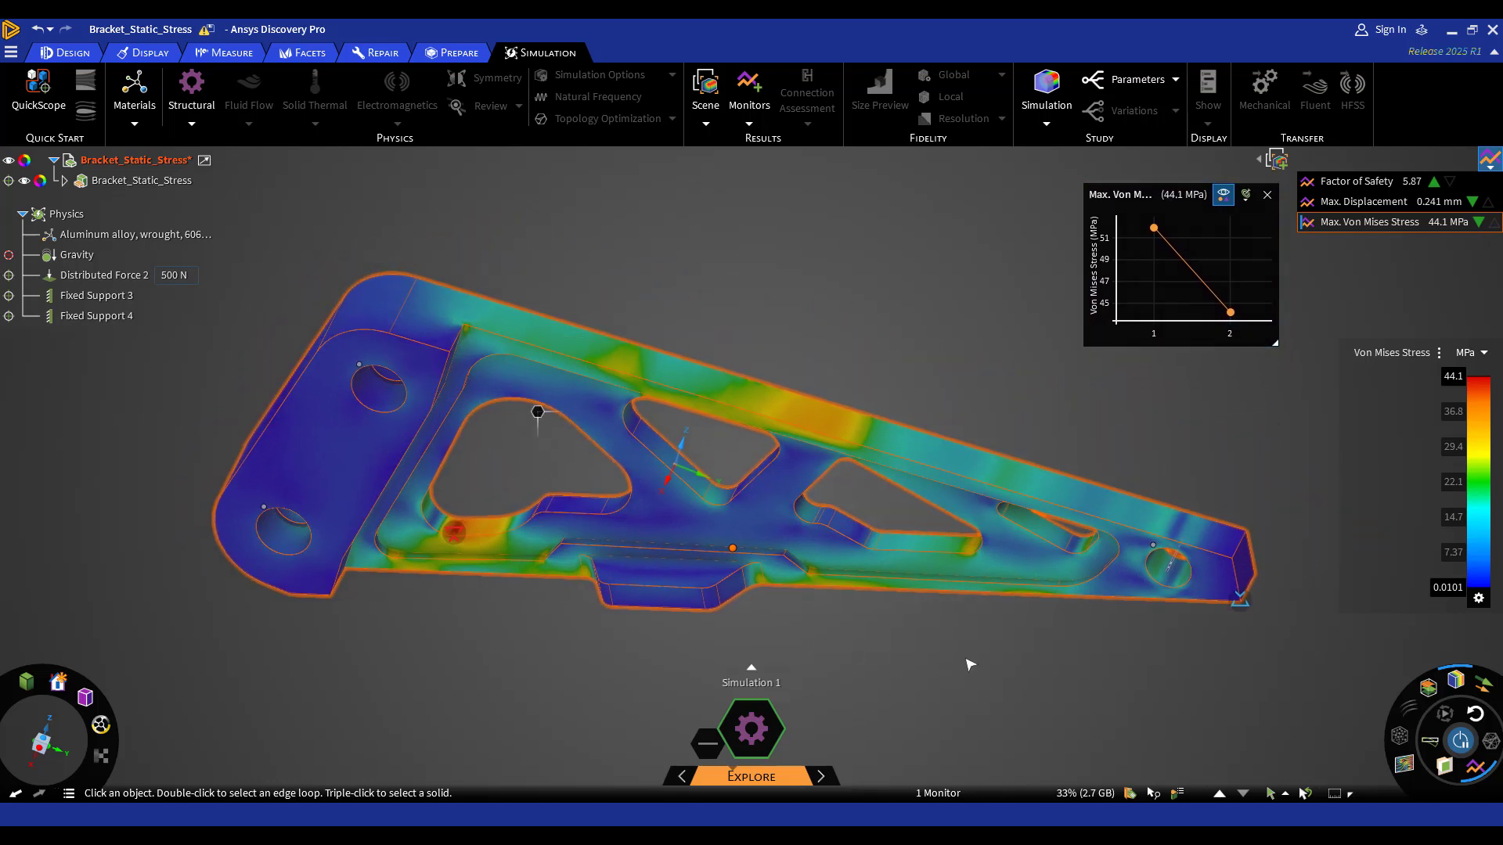
{"action": "mouse_move", "coordinate": [1154, 235]}
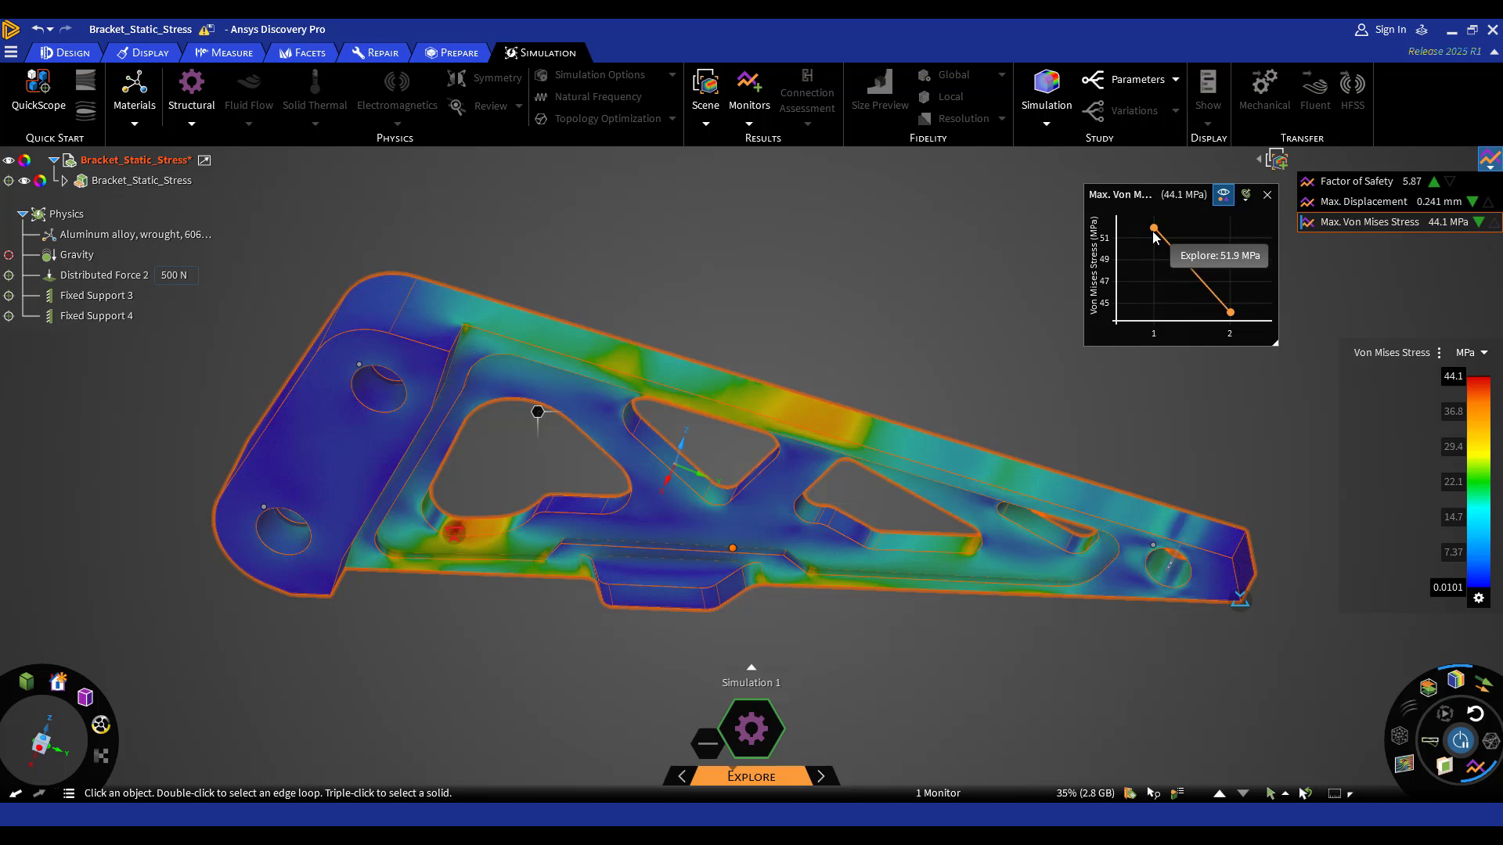
{"action": "mouse_move", "coordinate": [1232, 315]}
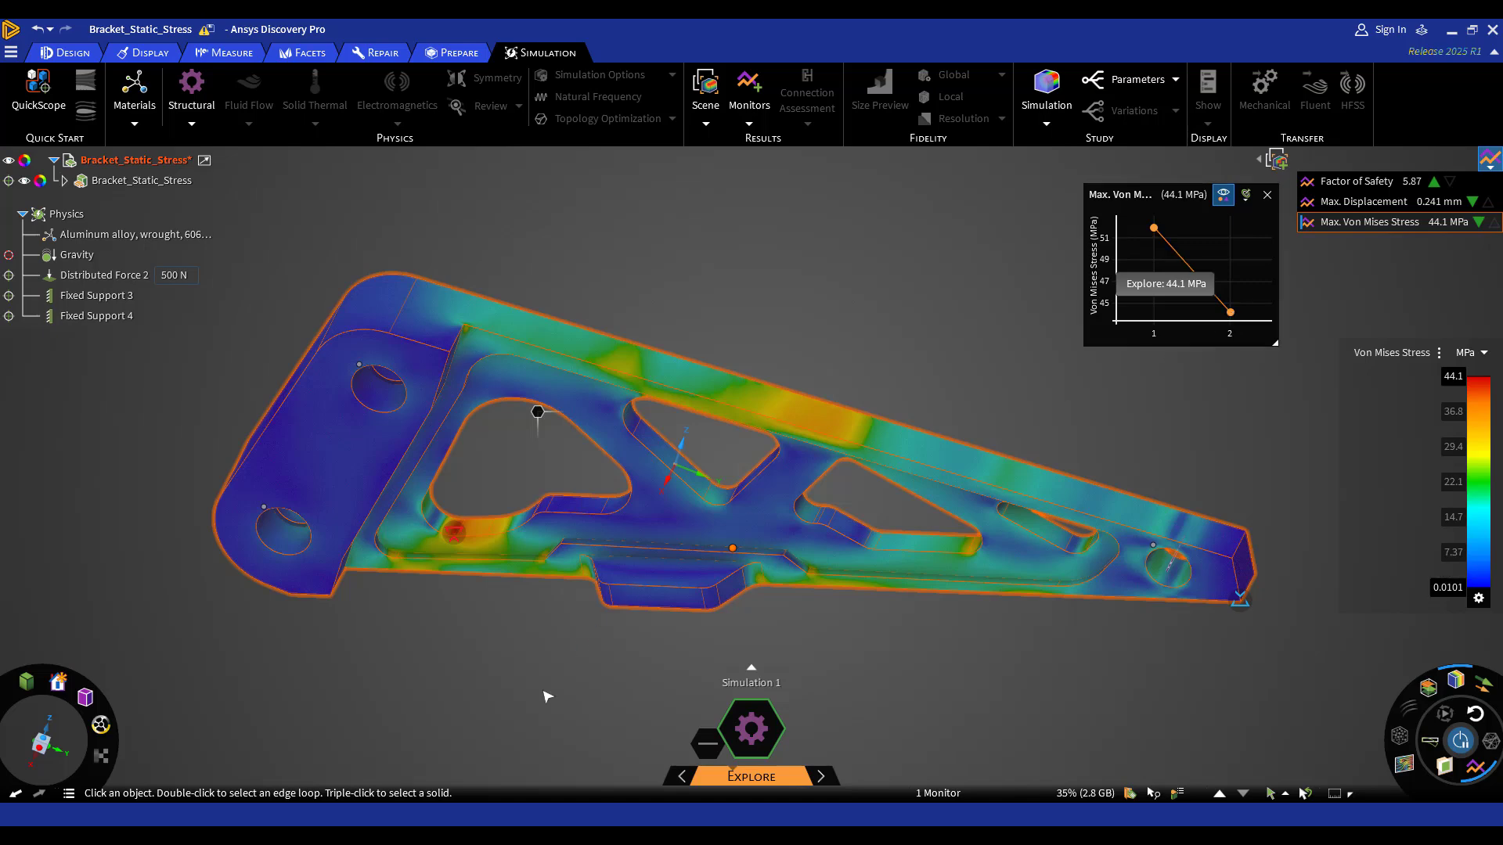
Pull the face beside the red stress hotspot out about 3 mm, lowering peak stress to 33.5 MPa.
{"action": "scroll", "coordinate": [472, 590], "scroll_direction": "up", "scroll_amount": 3}
{"action": "left_click", "coordinate": [493, 468]}
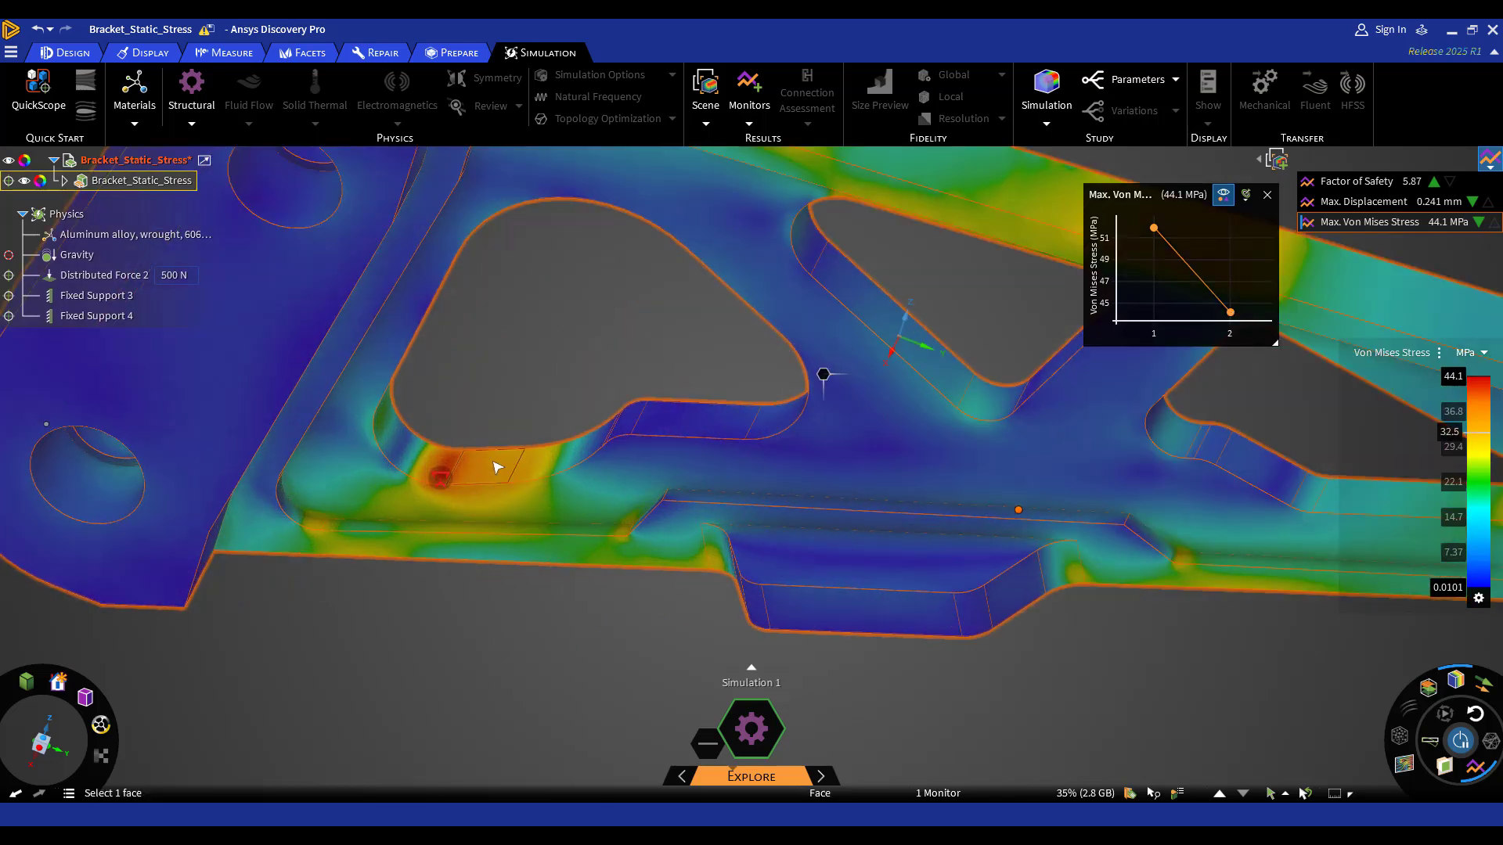
{"action": "scroll", "coordinate": [494, 465], "scroll_direction": "up", "scroll_amount": 2}
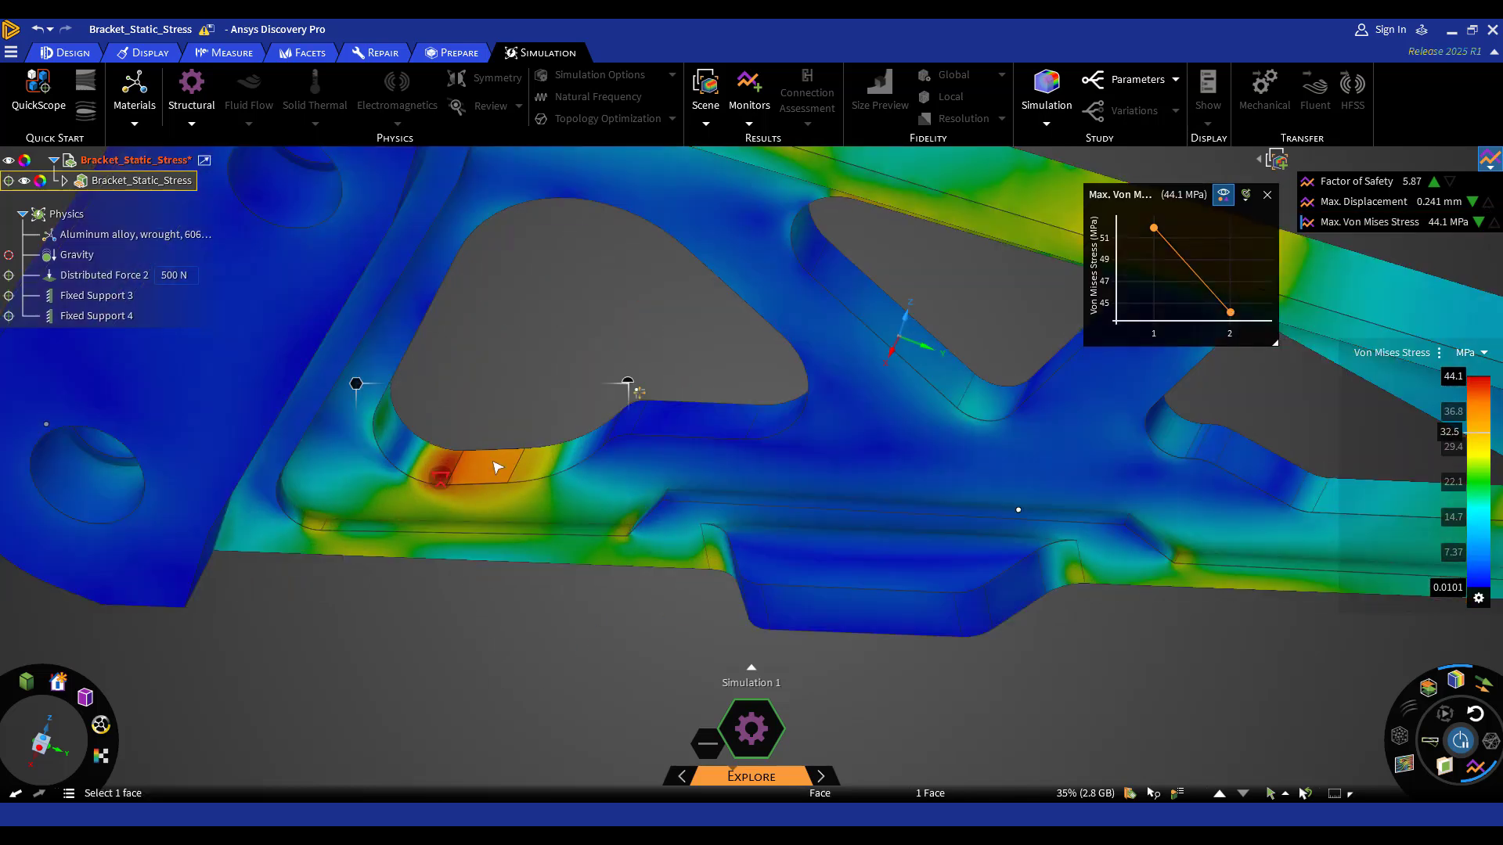
{"action": "right_click", "coordinate": [356, 382]}
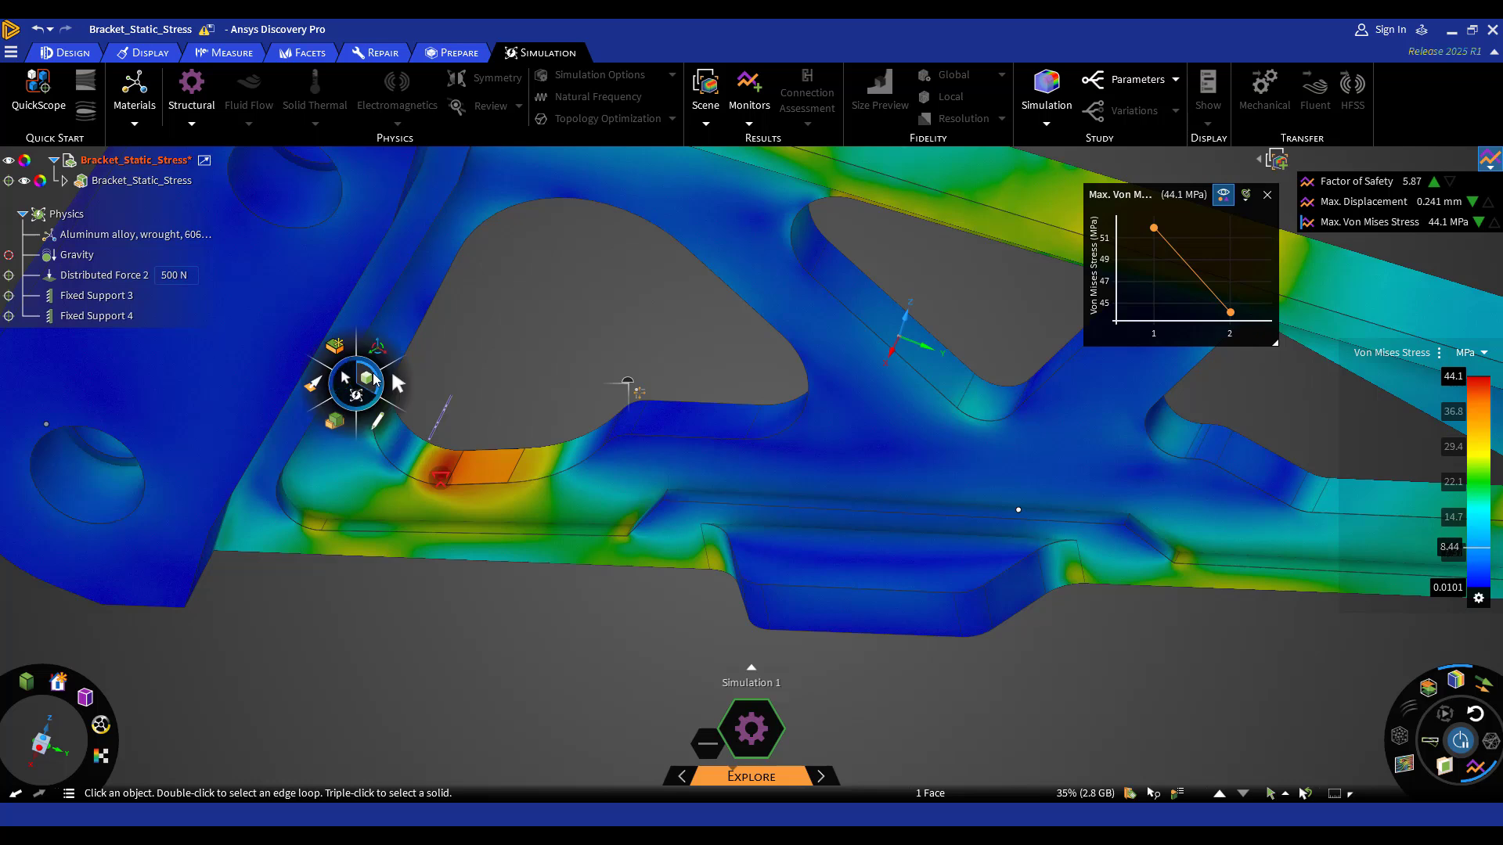
{"action": "left_click", "coordinate": [312, 383]}
{"action": "left_click_drag", "start_coordinate": [561, 373], "coordinate": [564, 348]}
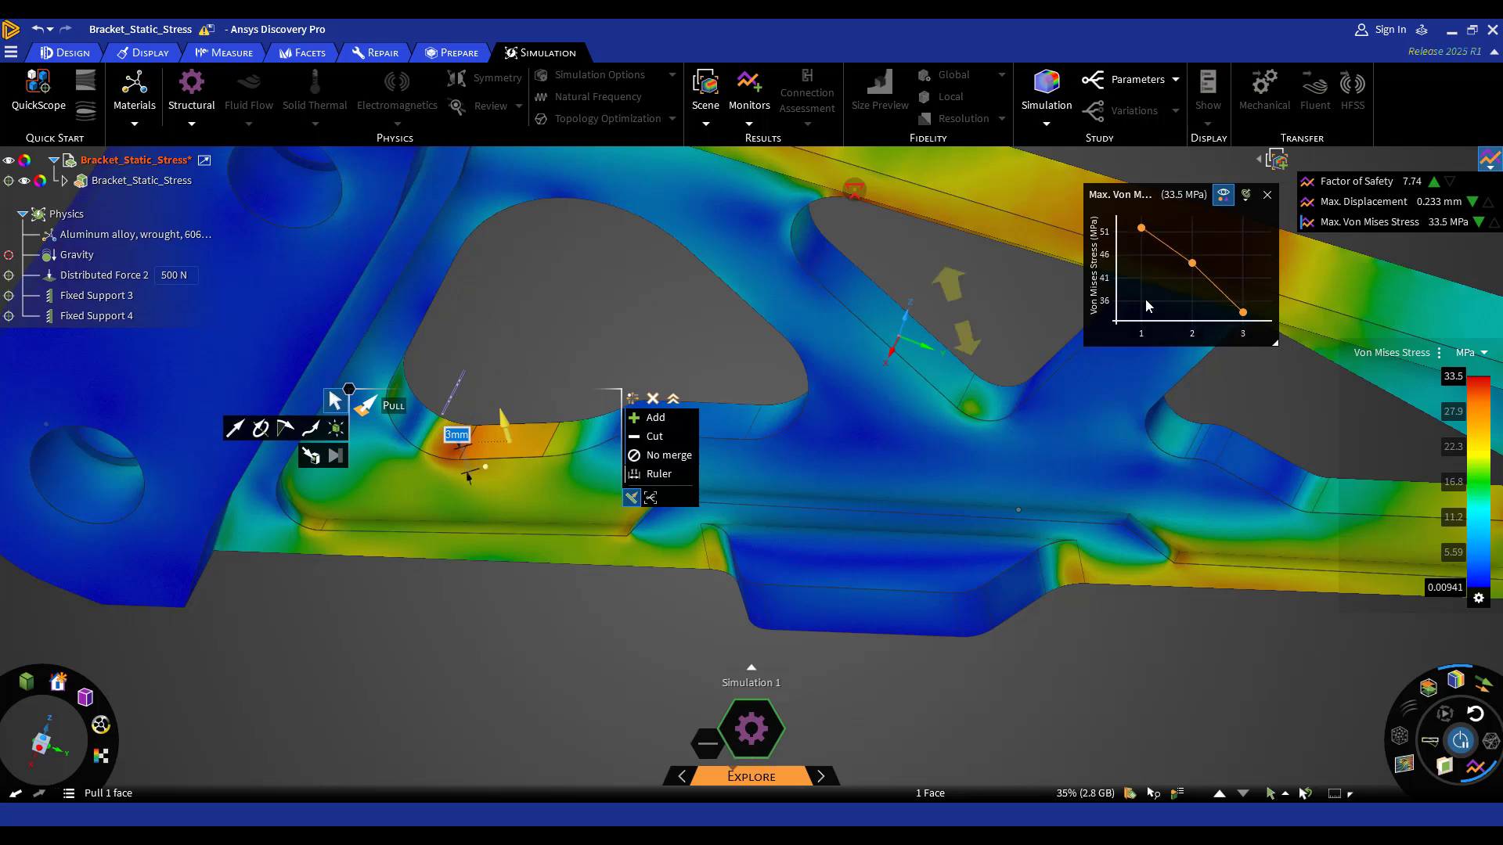
{"action": "mouse_move", "coordinate": [1244, 315]}
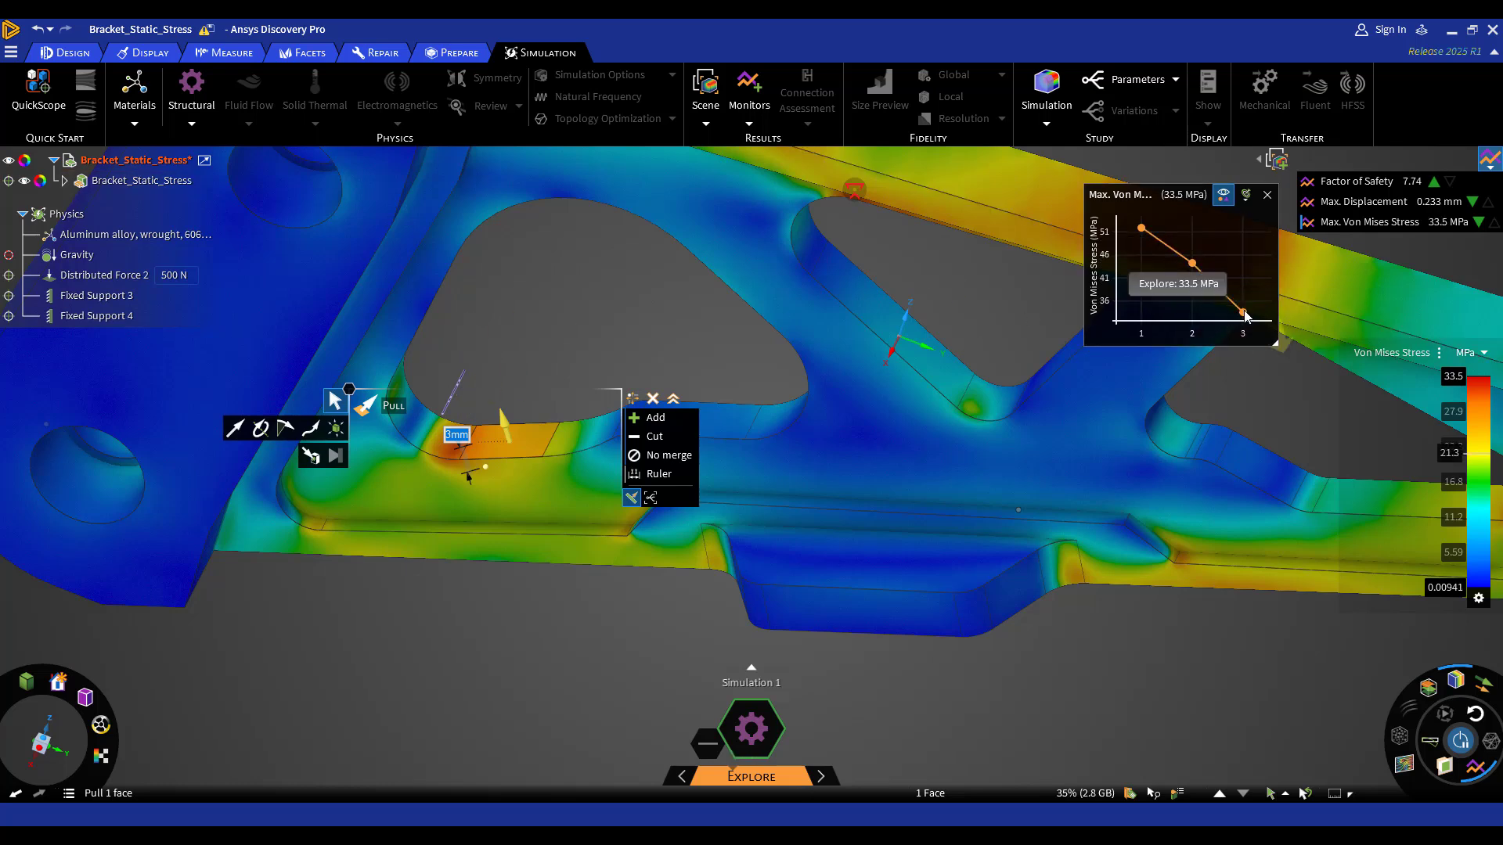
{"action": "key", "text": "Escape"}
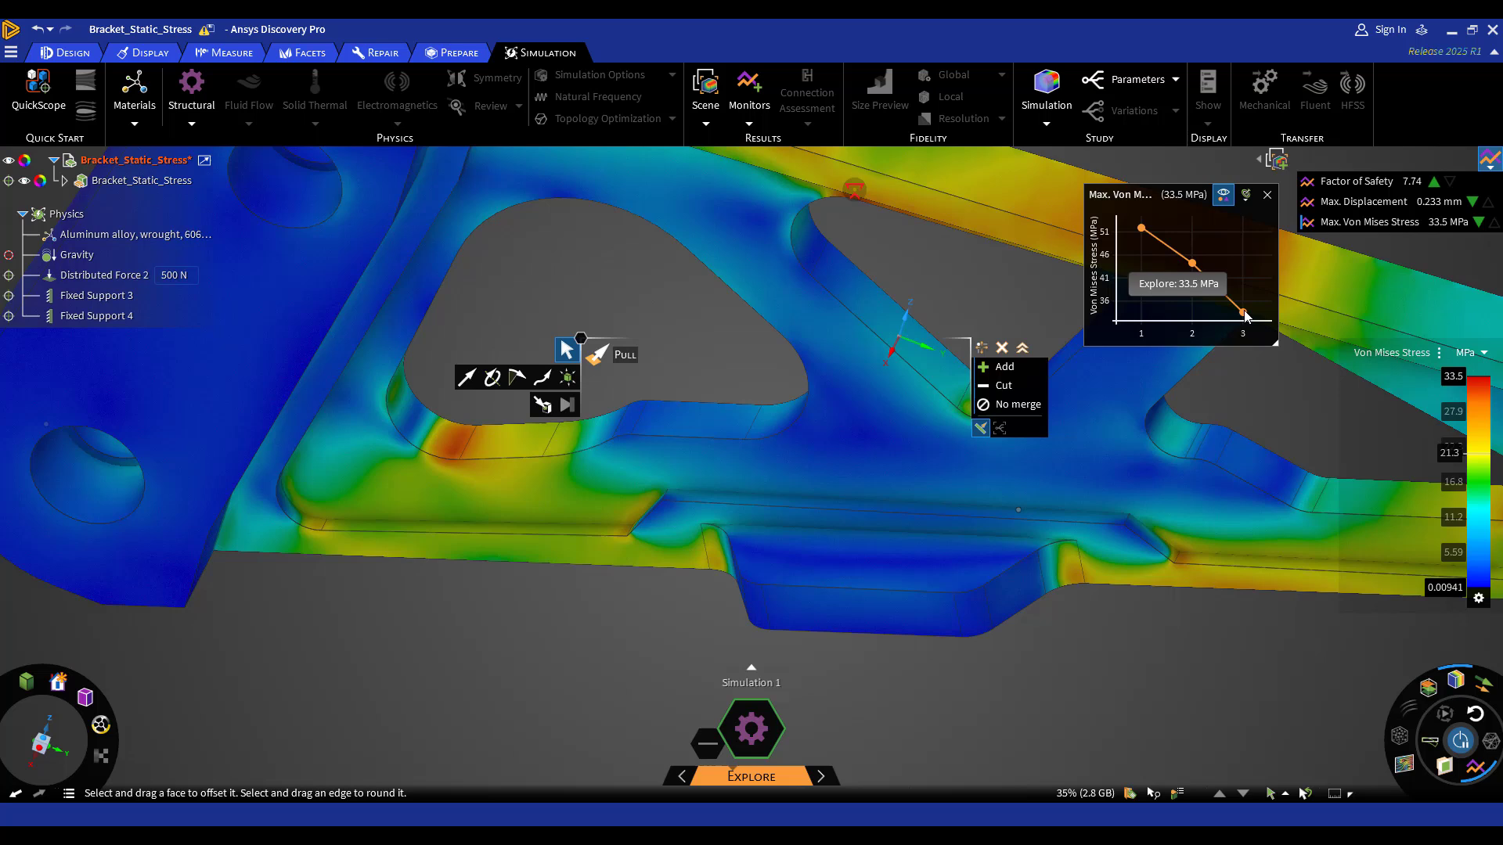
{"action": "mouse_move", "coordinate": [1194, 265]}
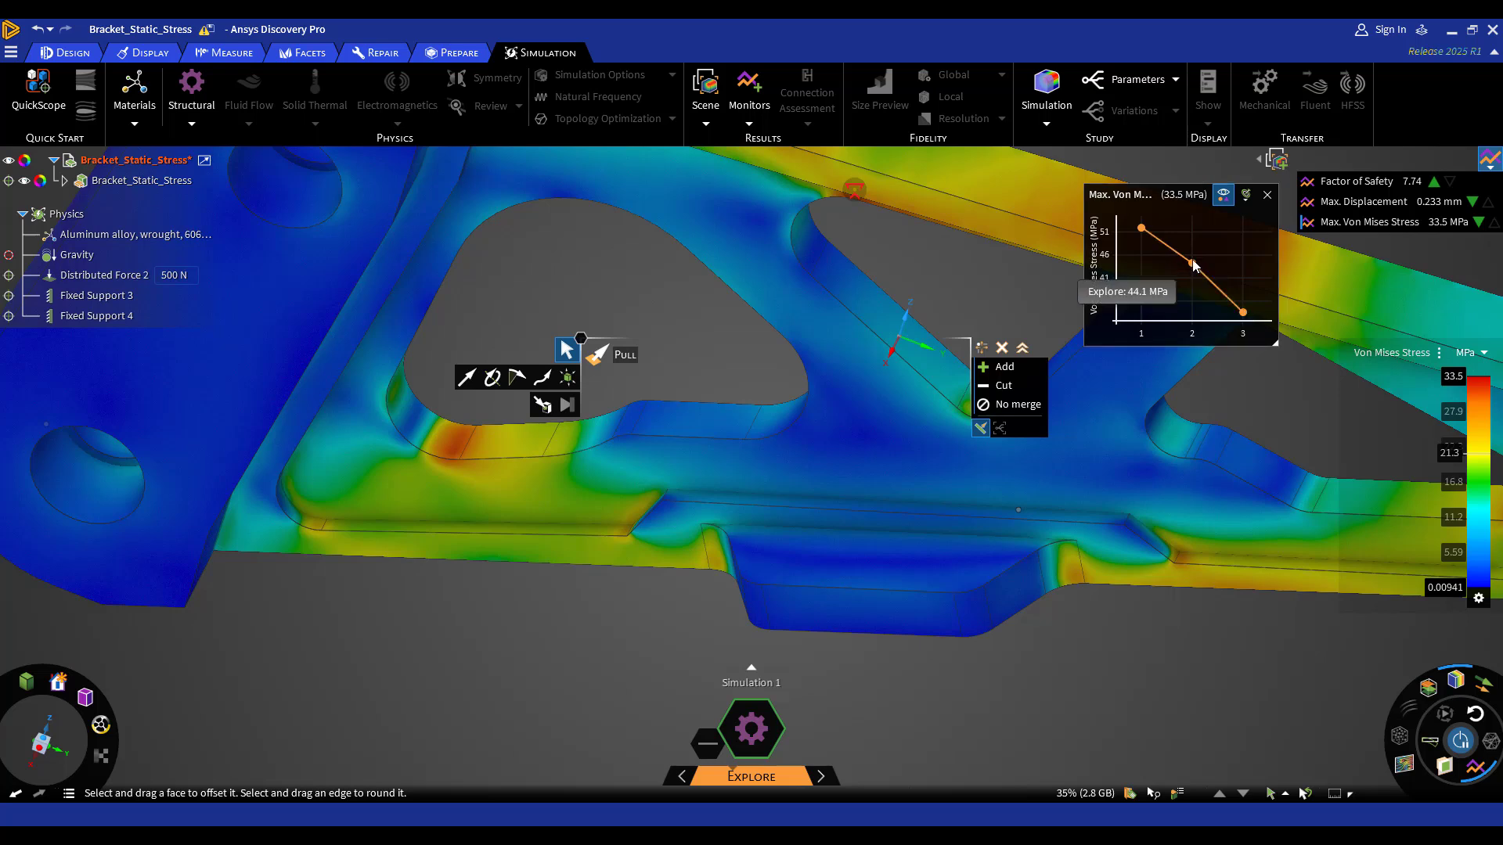
Clear the previous selection and select the three faces of the bracket's top flange.
{"action": "left_click", "coordinate": [1244, 313]}
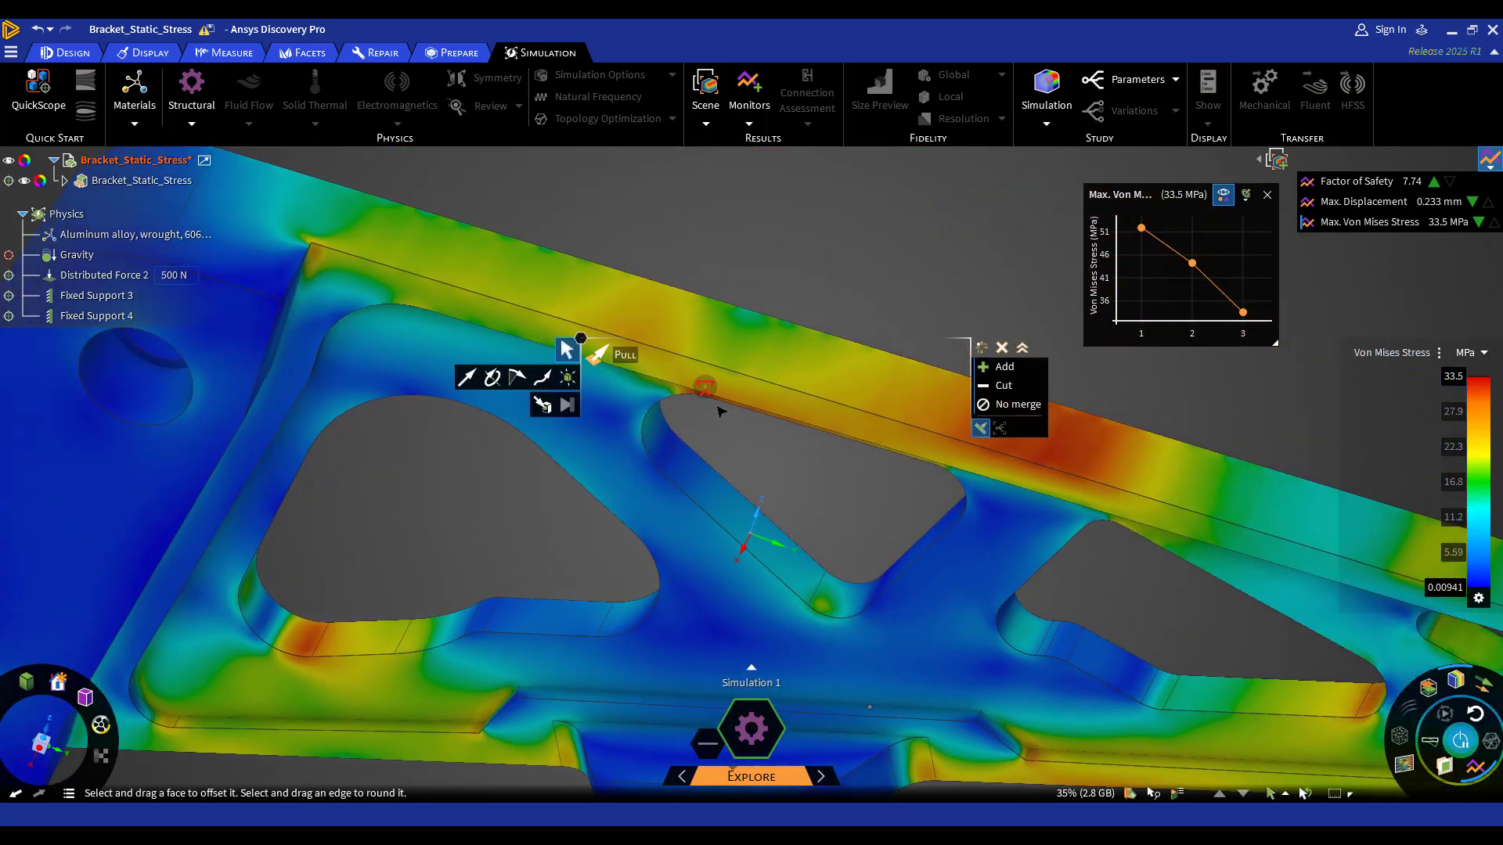
{"action": "scroll", "coordinate": [724, 427], "scroll_direction": "down", "scroll_amount": 5}
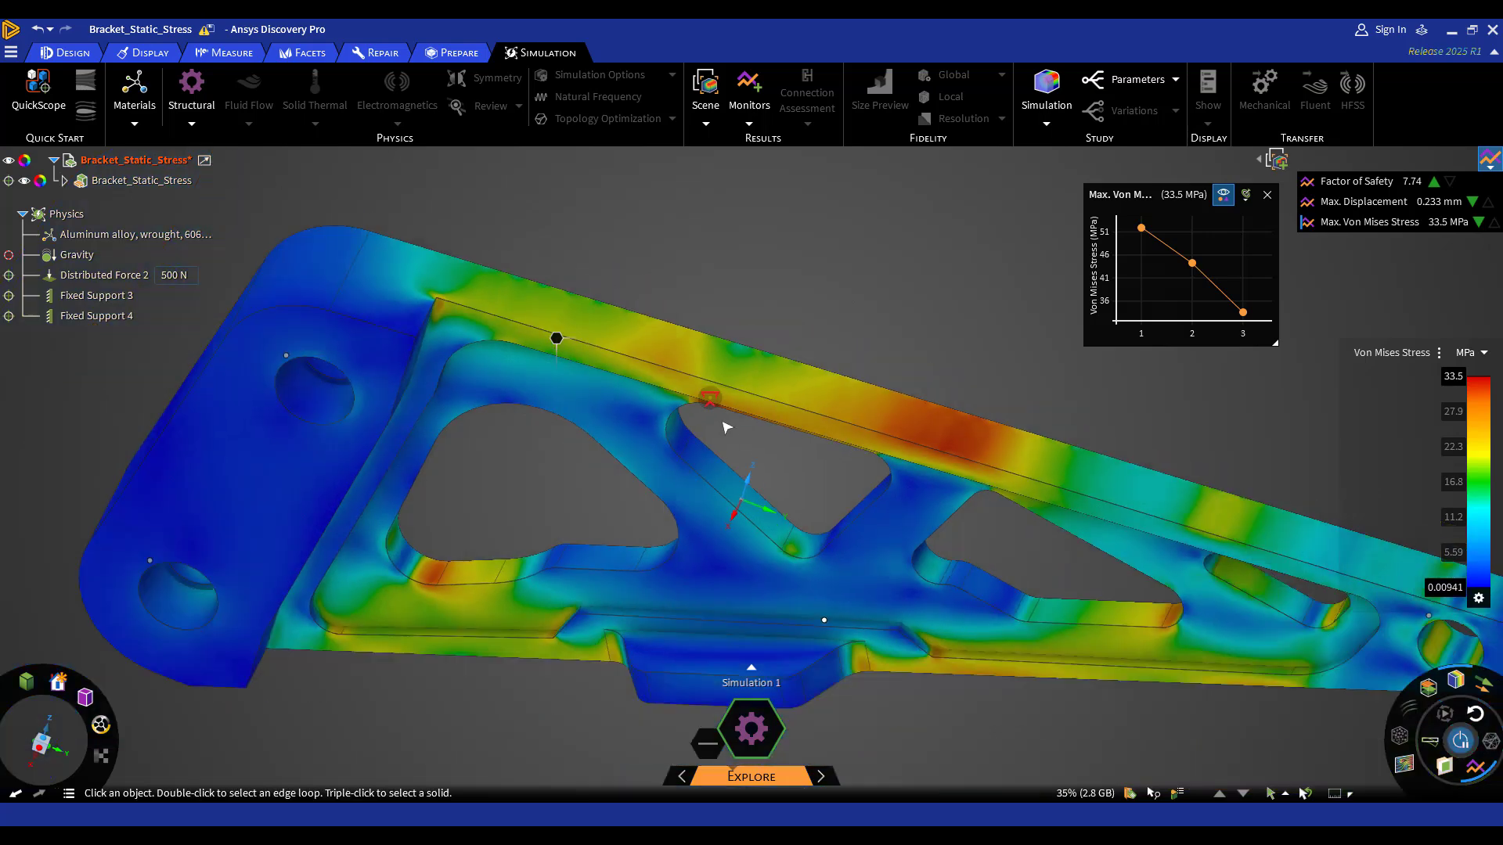
{"action": "middle_click_drag", "start_coordinate": [751, 345], "coordinate": [782, 399]}
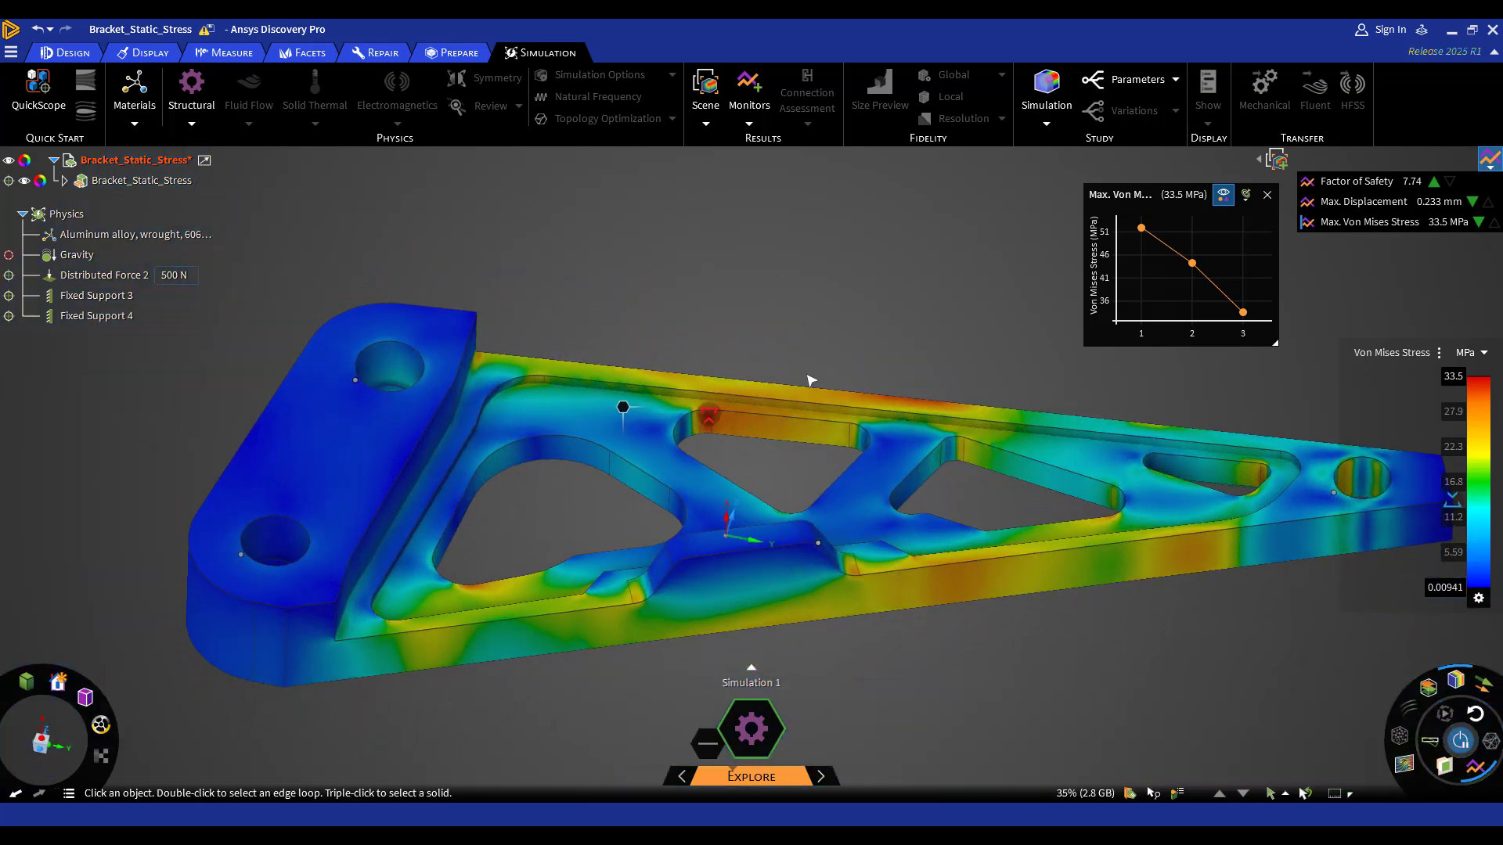
{"action": "scroll", "coordinate": [795, 407], "scroll_direction": "up", "scroll_amount": 5}
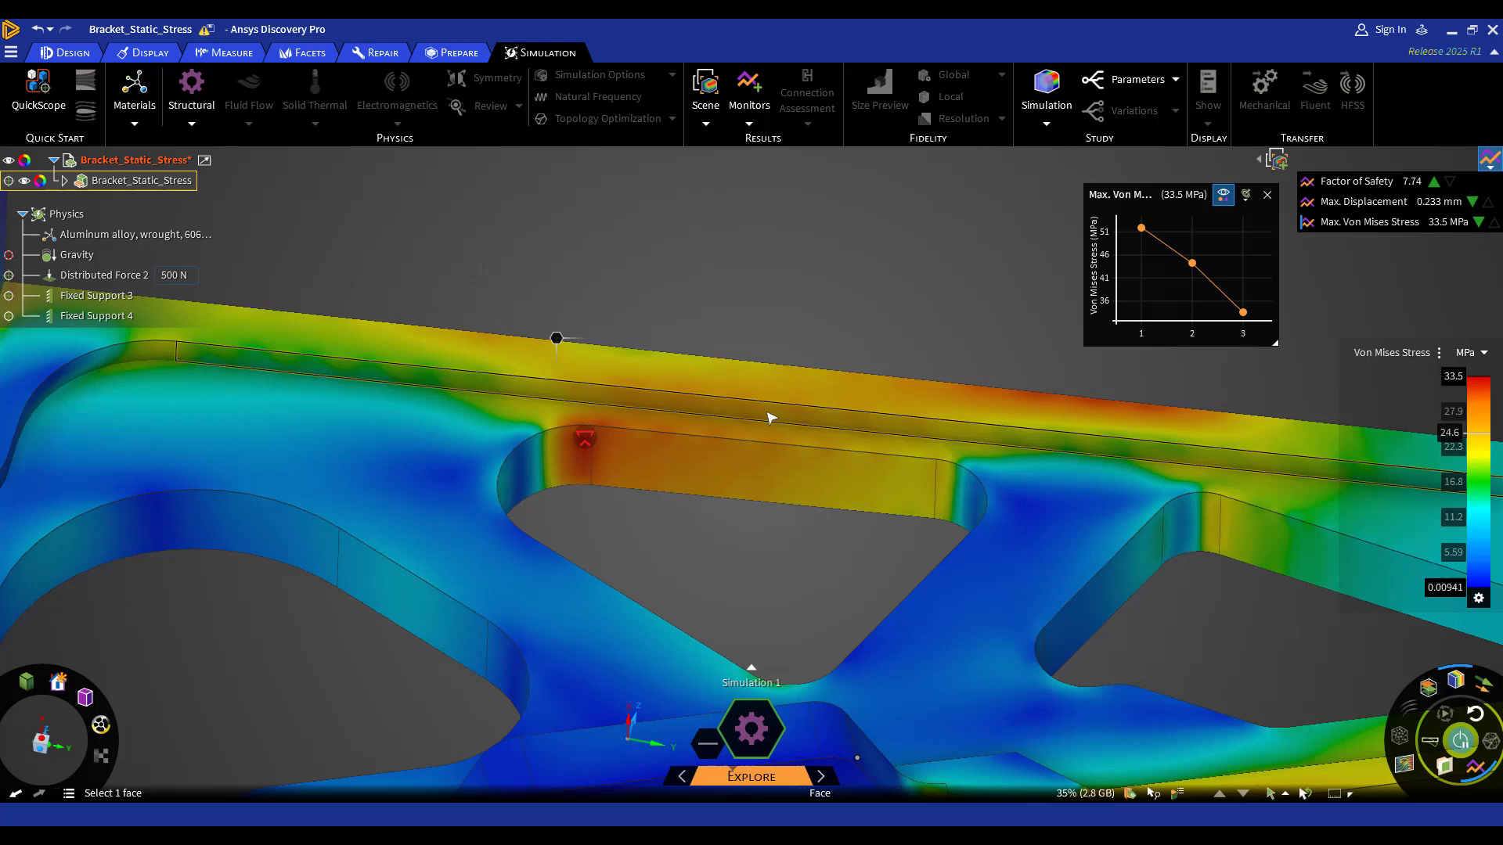
{"action": "left_click", "coordinate": [771, 419]}
{"action": "scroll", "coordinate": [767, 427], "scroll_direction": "down", "scroll_amount": 3}
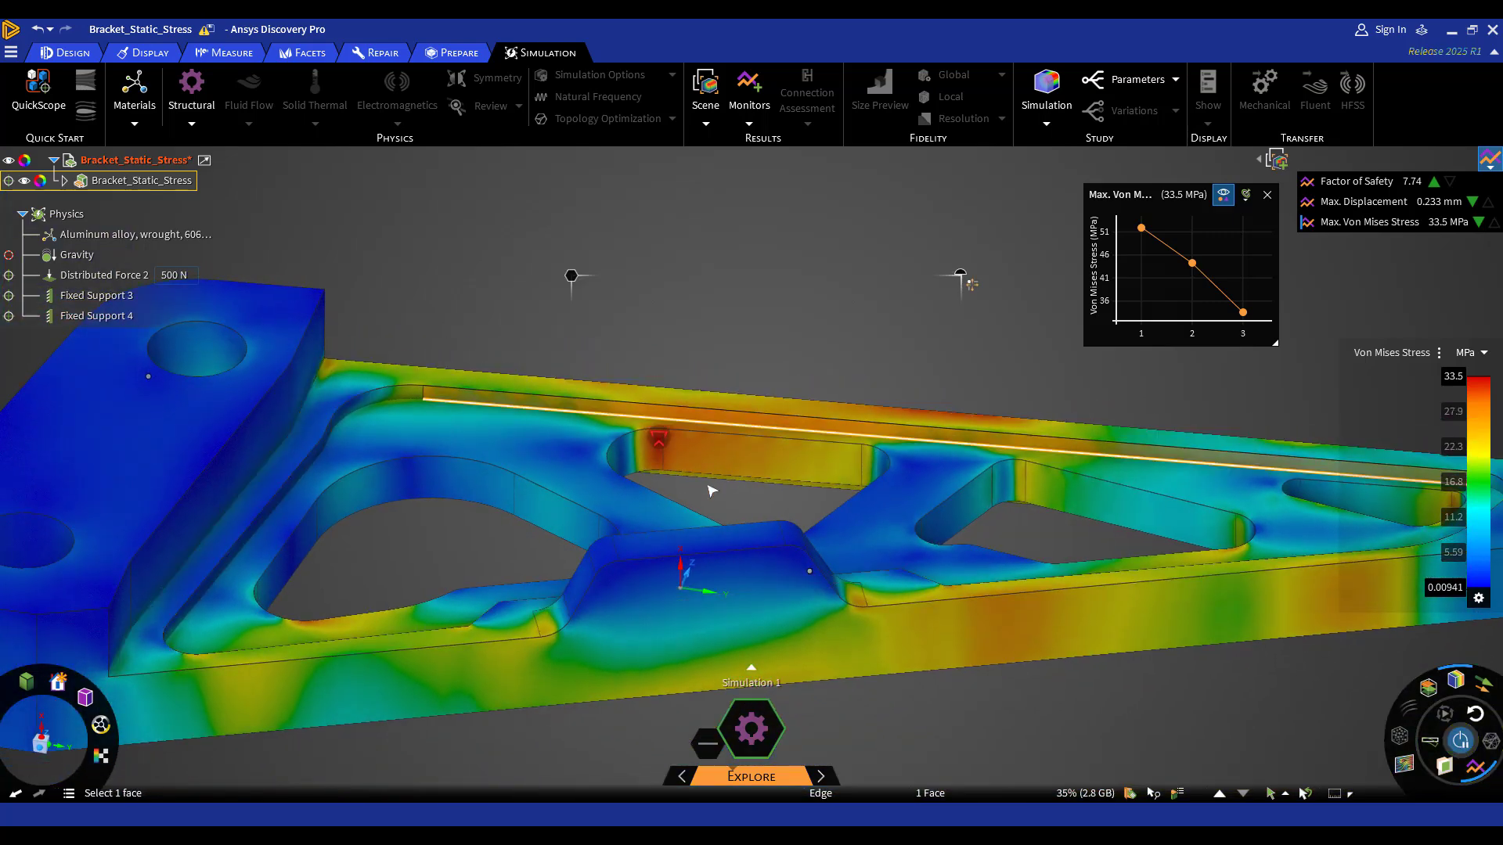
{"action": "scroll", "coordinate": [711, 485], "scroll_direction": "up", "scroll_amount": 5}
{"action": "left_click", "coordinate": [710, 469], "text": "ctrl"}
{"action": "scroll", "coordinate": [709, 478], "scroll_direction": "down", "scroll_amount": 5}
{"action": "scroll", "coordinate": [706, 494], "scroll_direction": "up", "scroll_amount": 1}
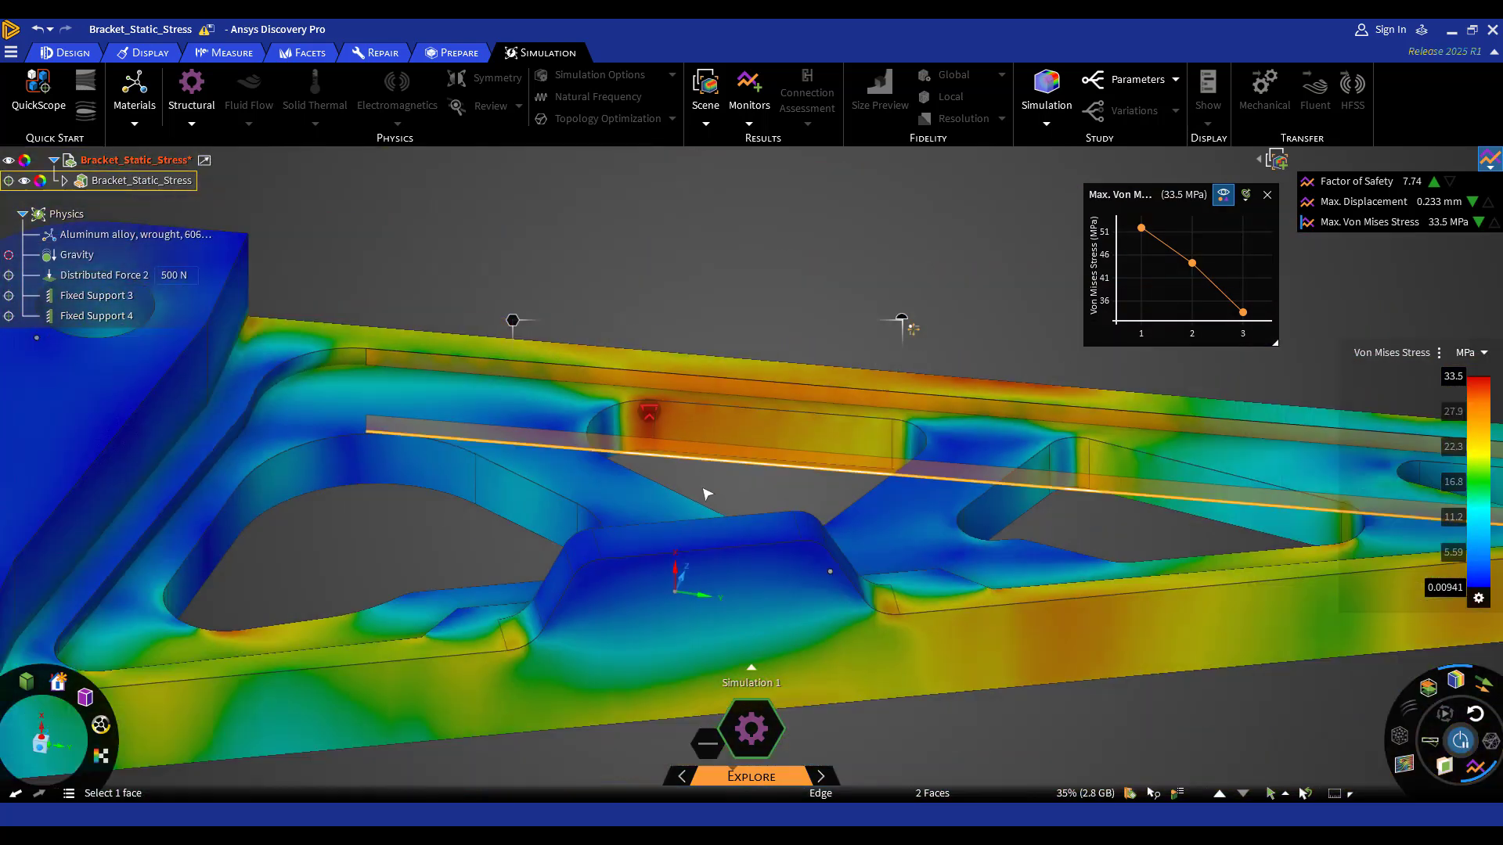
{"action": "middle_click_drag", "start_coordinate": [707, 494], "coordinate": [696, 595]}
{"action": "left_click", "coordinate": [726, 412], "text": "ctrl"}
{"action": "middle_click_drag", "start_coordinate": [726, 412], "coordinate": [748, 334]}
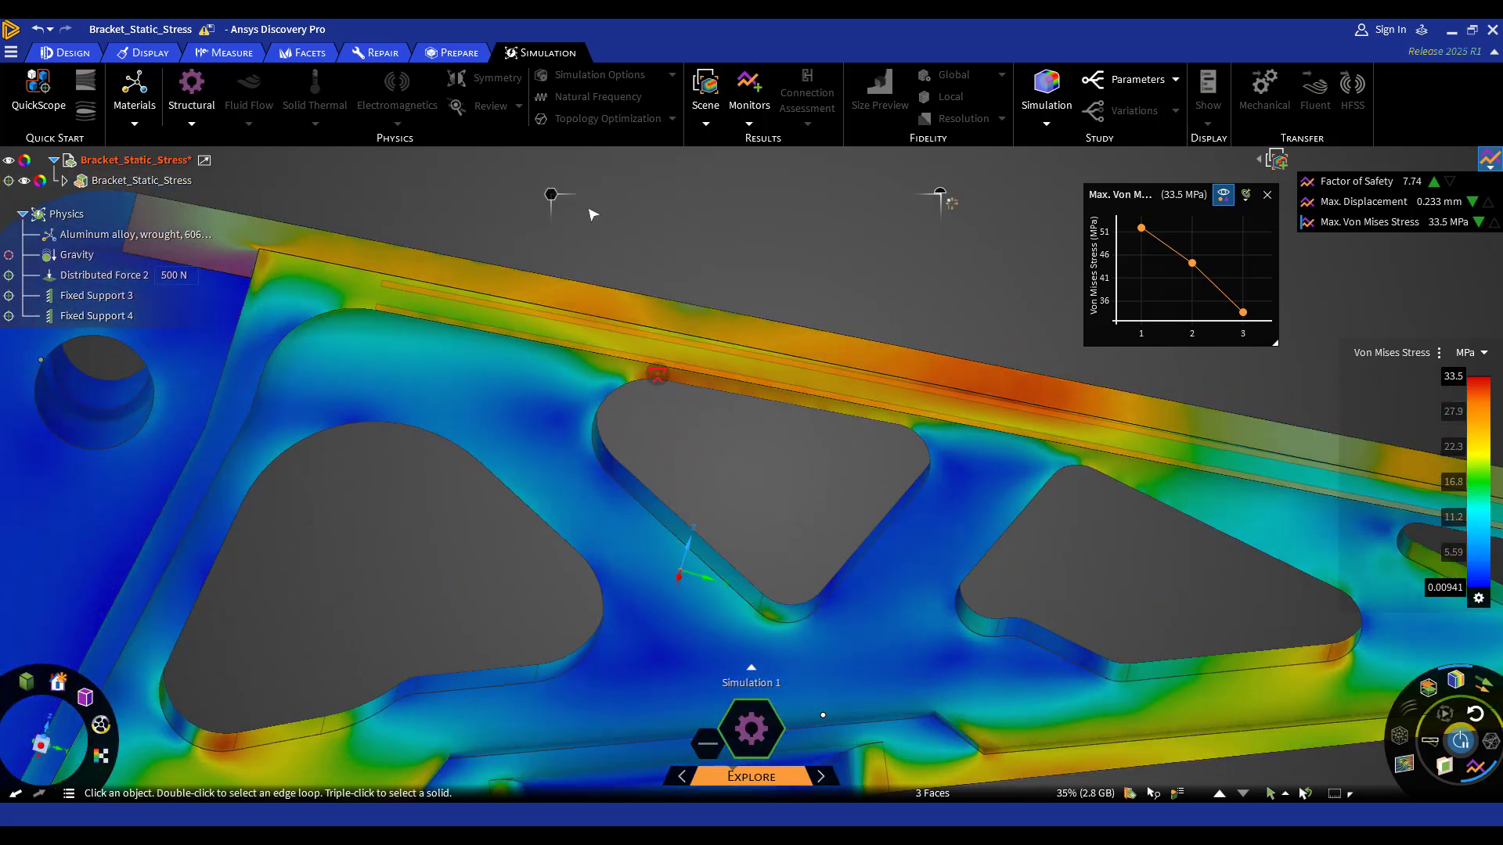
Move the selected top flange faces out by 2 mm, re-solving peak stress to 31.1 MPa.
{"action": "right_click", "coordinate": [550, 195]}
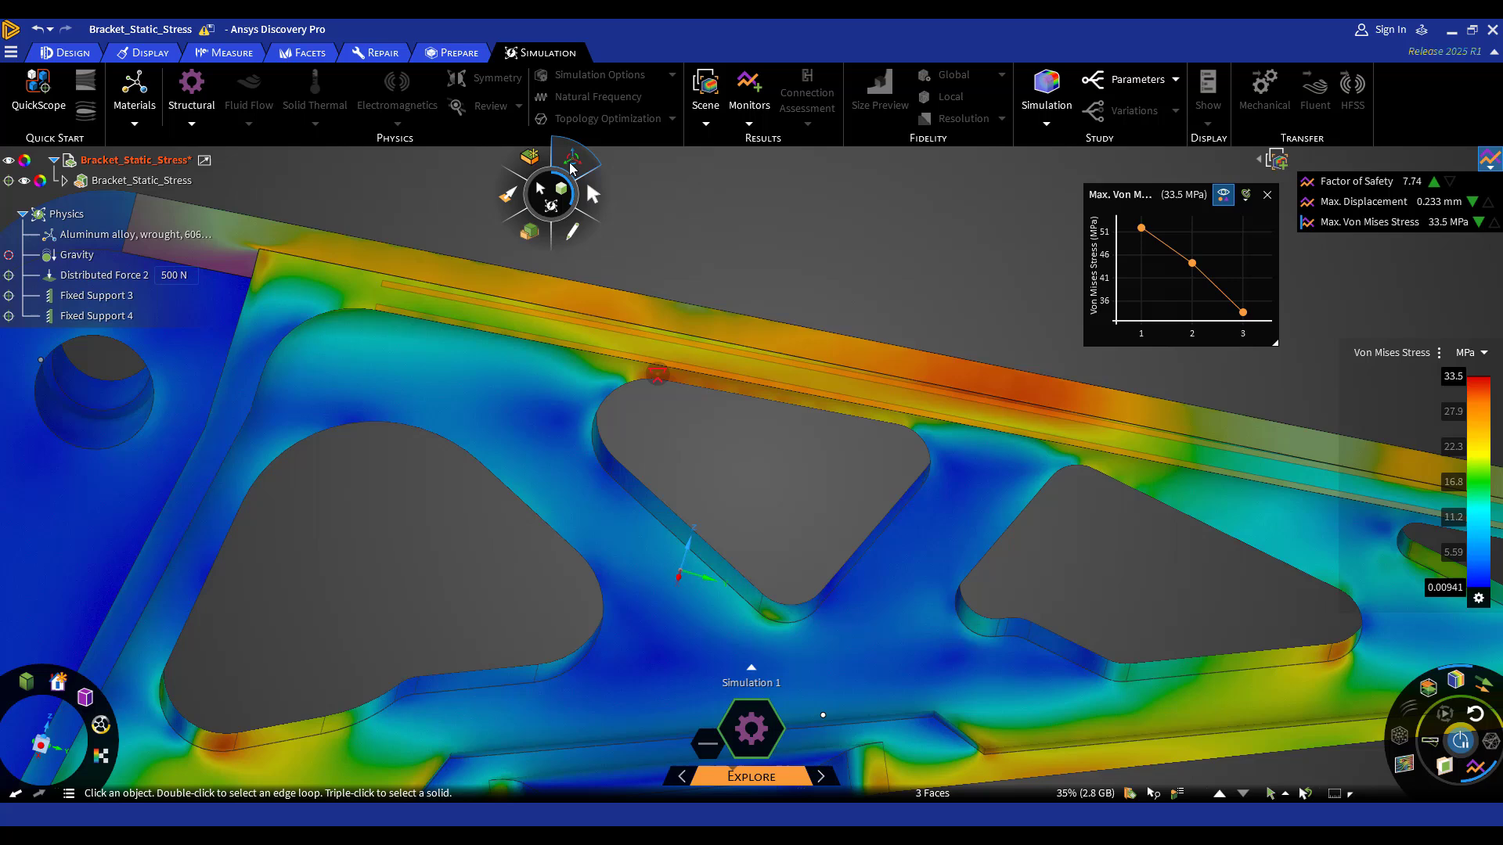
{"action": "left_click", "coordinate": [585, 179]}
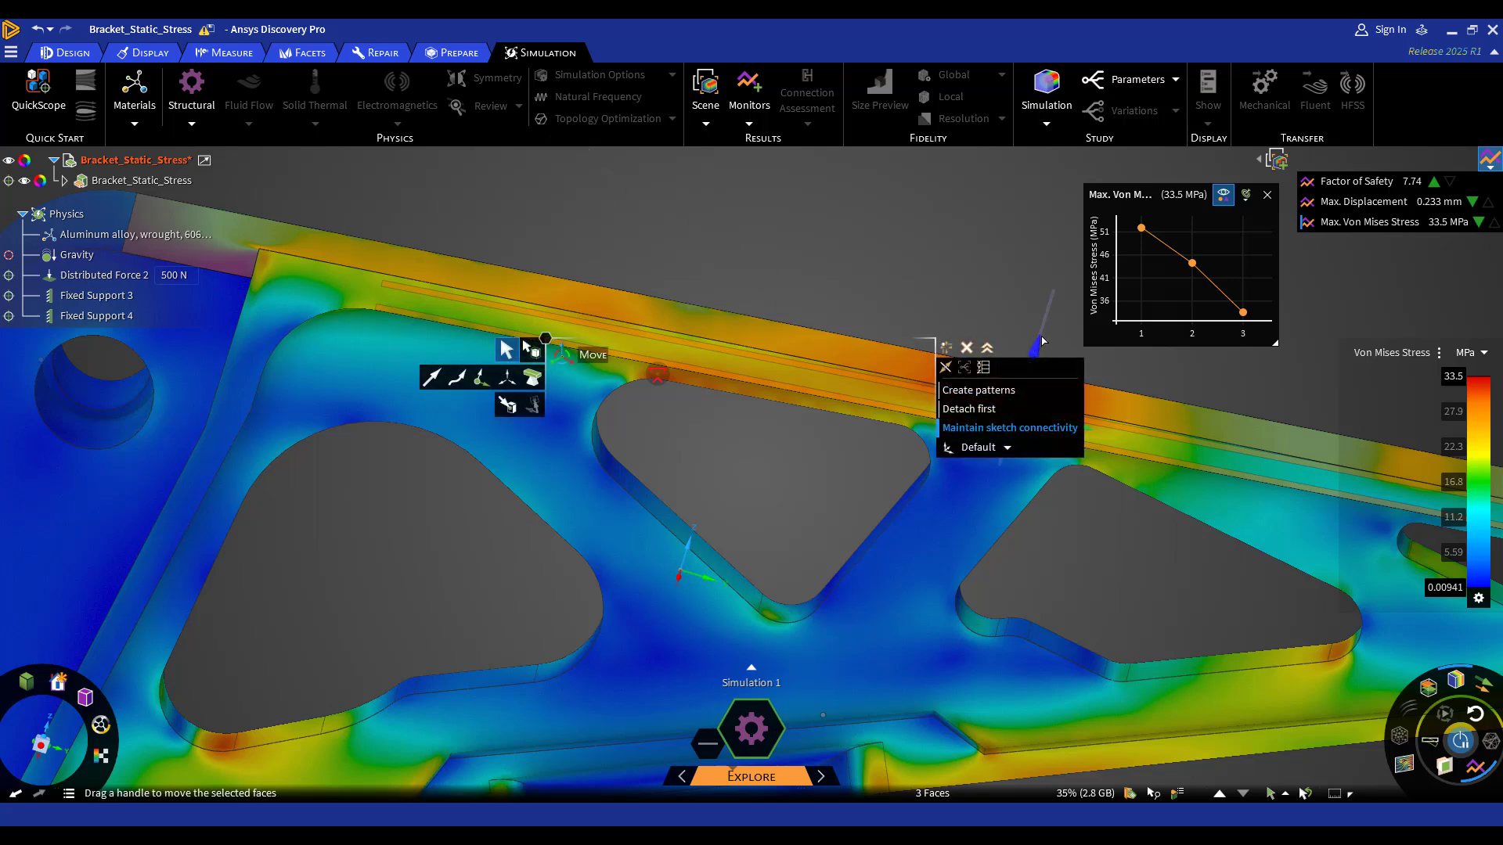
{"action": "left_click_drag", "start_coordinate": [1046, 345], "coordinate": [1047, 337]}
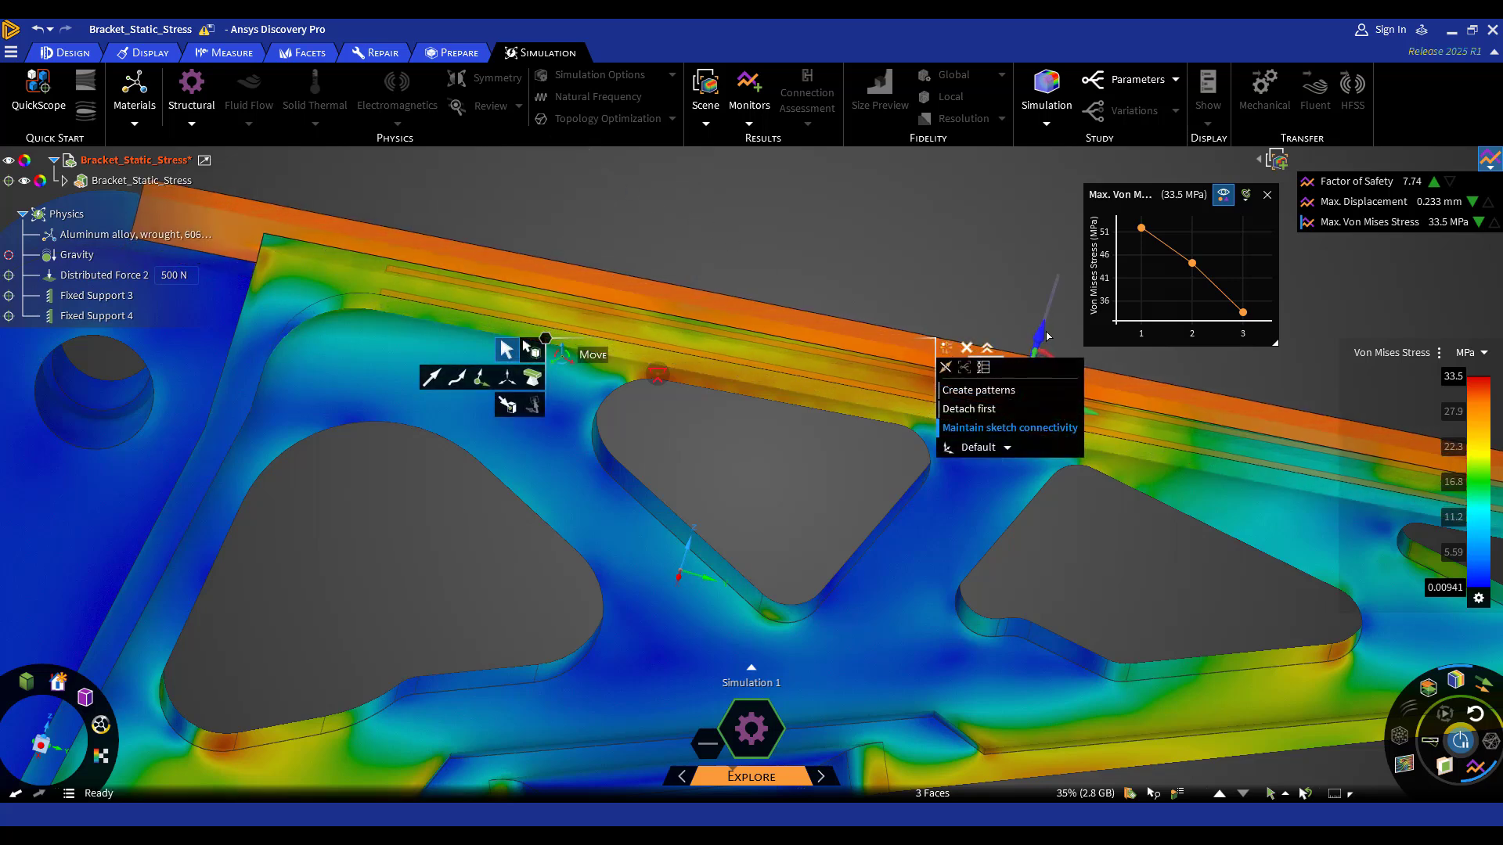
{"action": "type", "text": "2"}
{"action": "key", "text": "Return"}
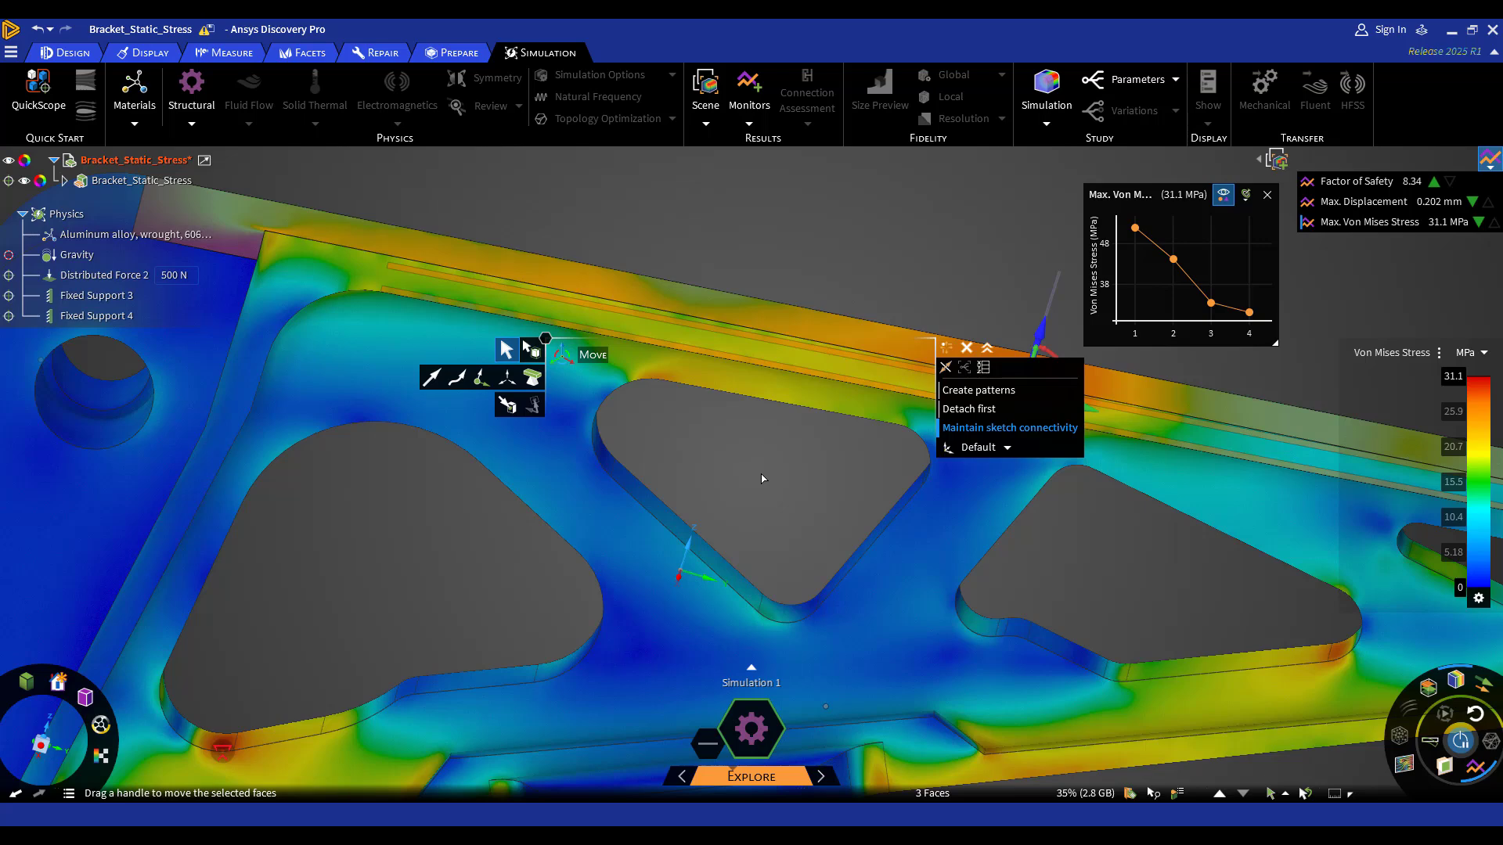
{"action": "middle_click_drag", "start_coordinate": [738, 527], "coordinate": [624, 431], "text": "ctrl"}
{"action": "left_click", "coordinate": [624, 431]}
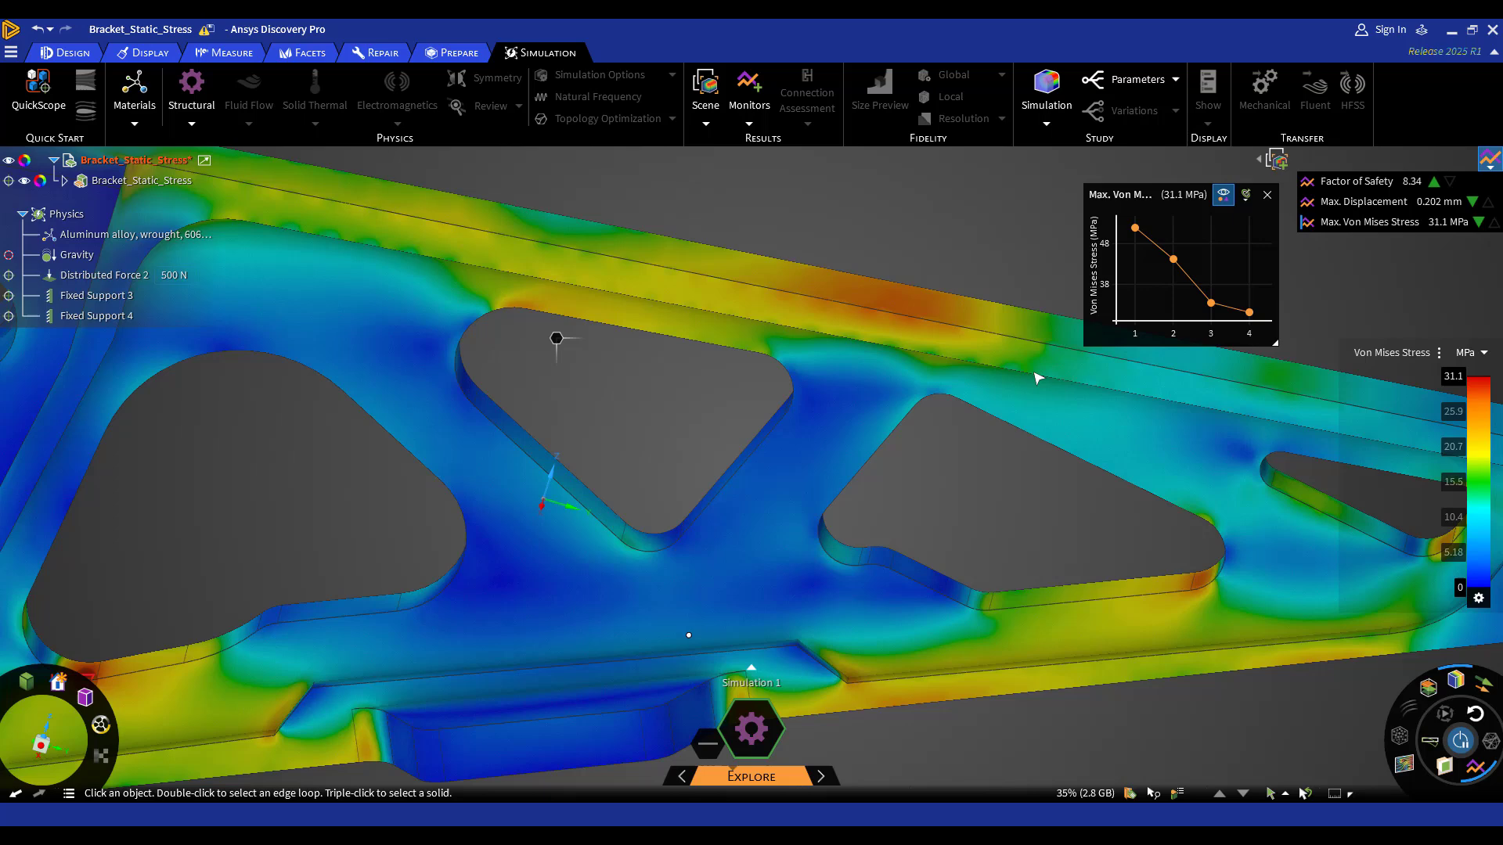
{"action": "mouse_move", "coordinate": [1210, 305]}
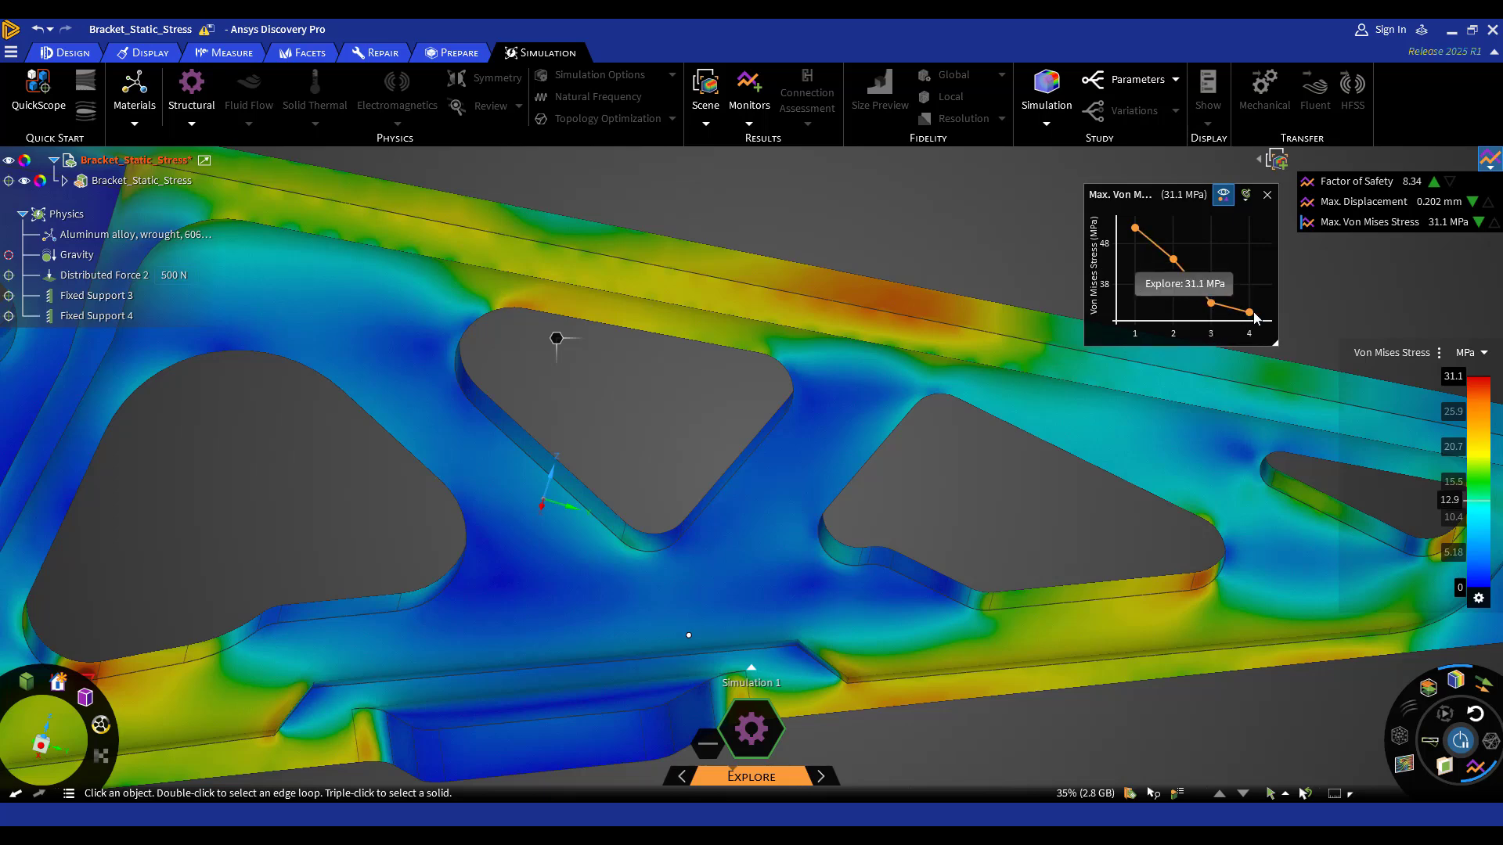
{"action": "scroll", "coordinate": [758, 547], "scroll_direction": "down", "scroll_amount": 5}
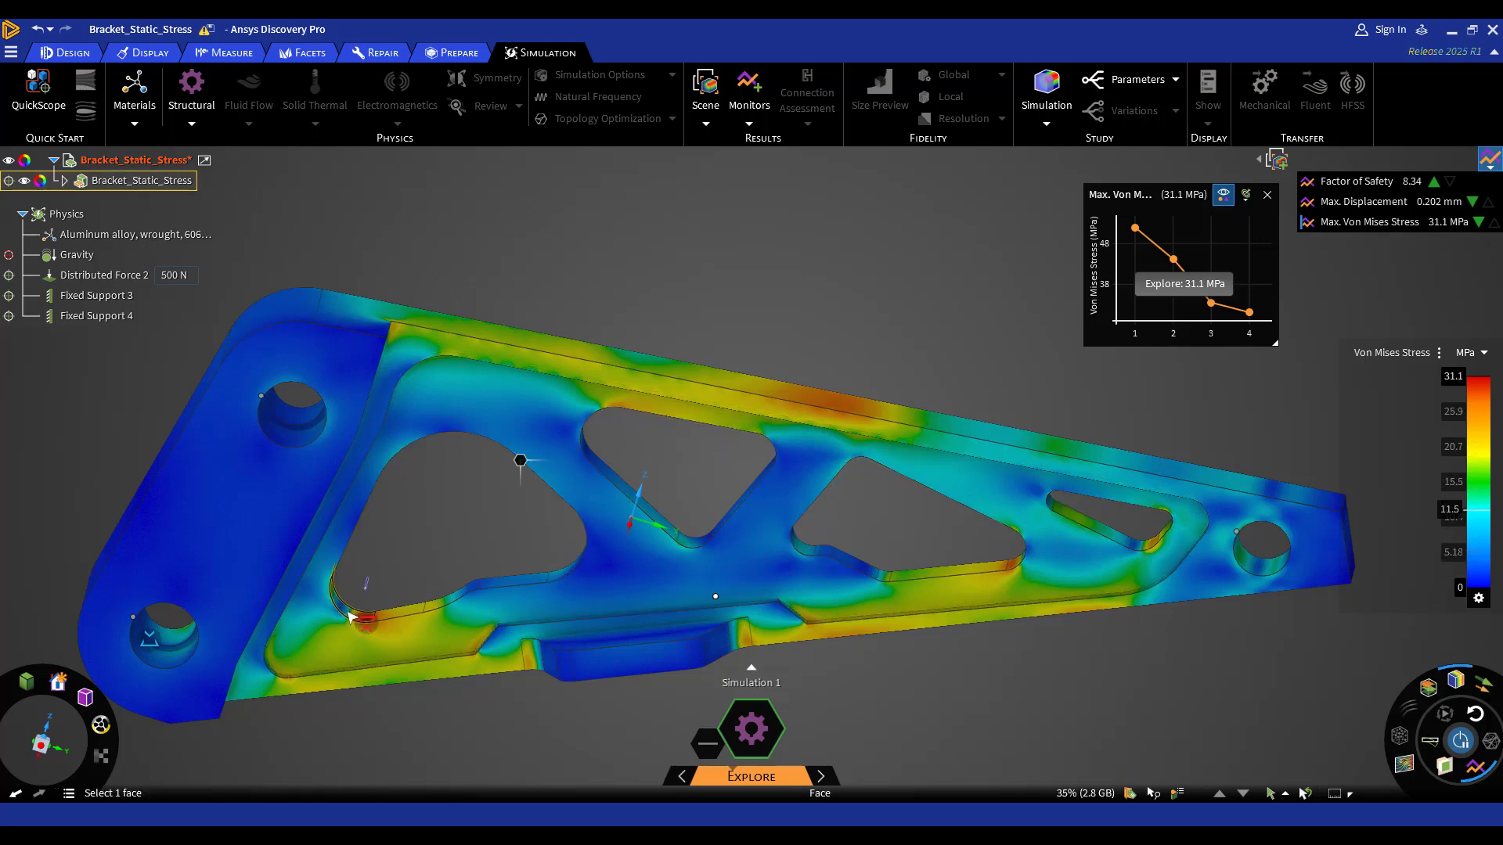
Change the lower-left cutout fillet radius to 8 mm, bringing peak stress to 29.4 MPa.
{"action": "right_click", "coordinate": [208, 532]}
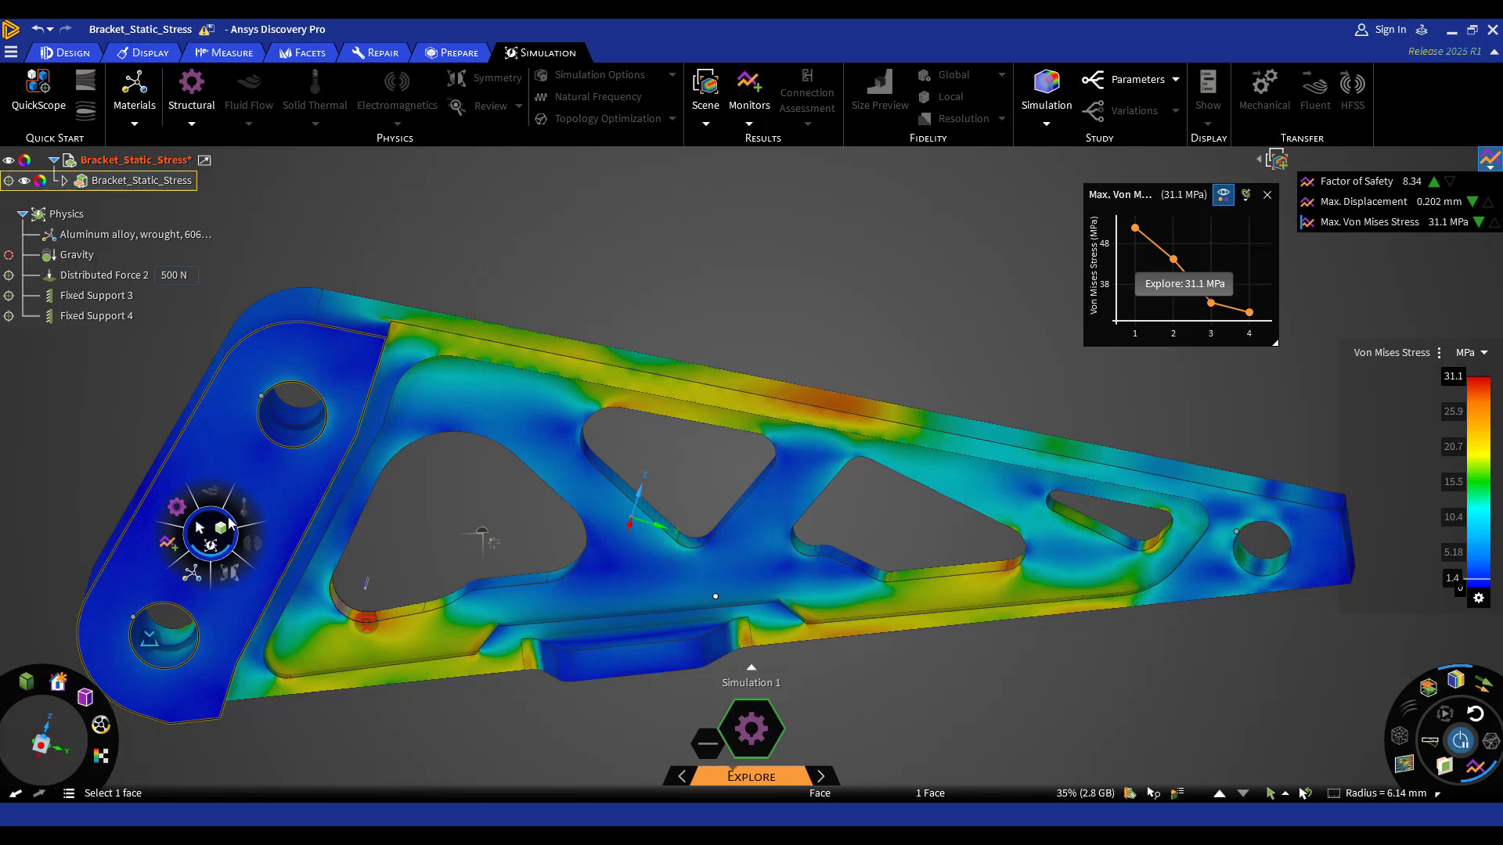
{"action": "left_click", "coordinate": [221, 527]}
{"action": "left_click", "coordinate": [246, 518]}
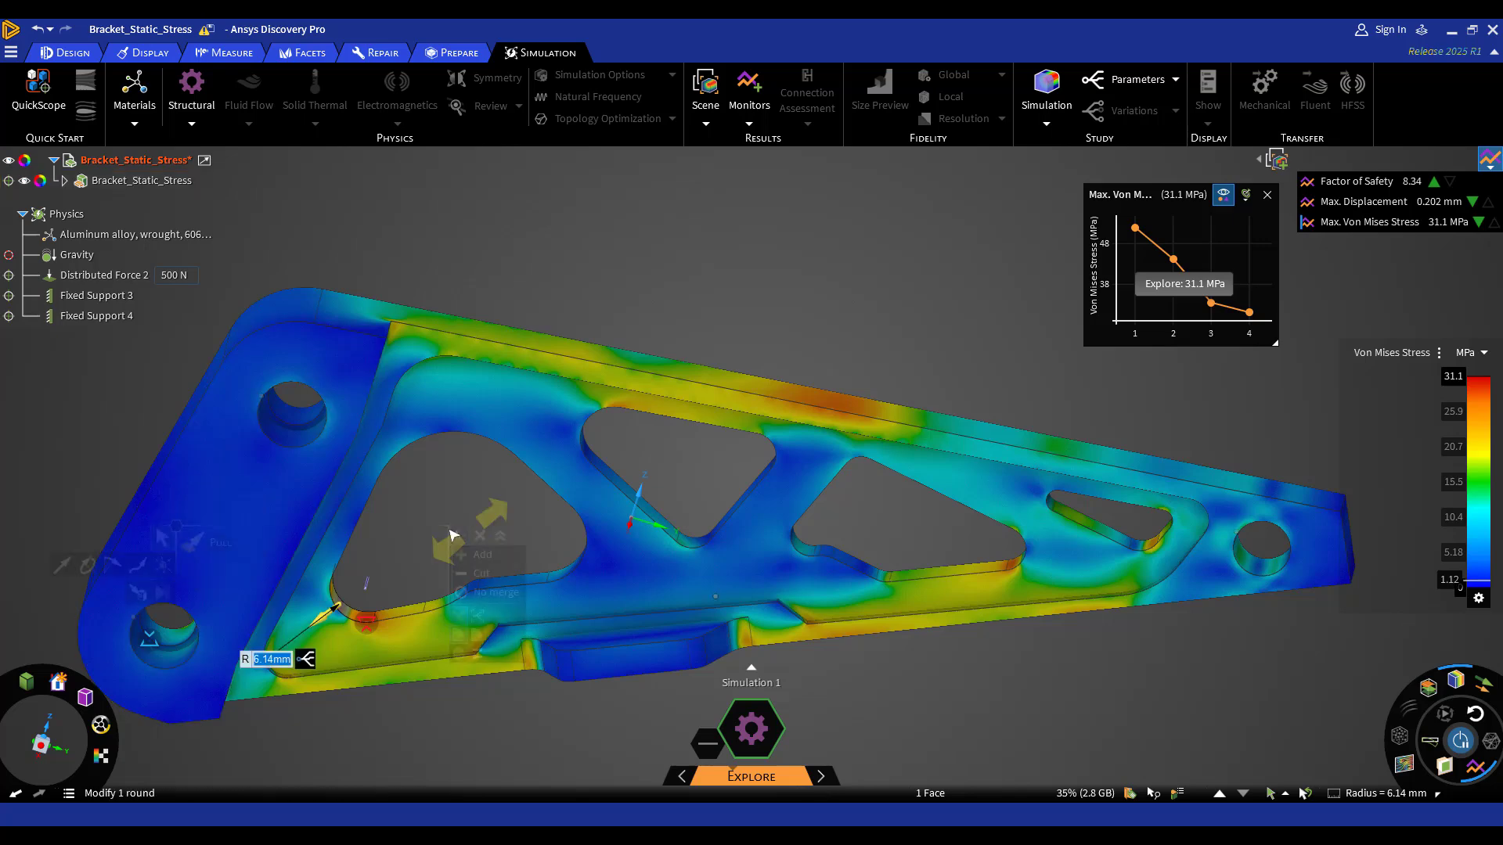
{"action": "type", "text": "8"}
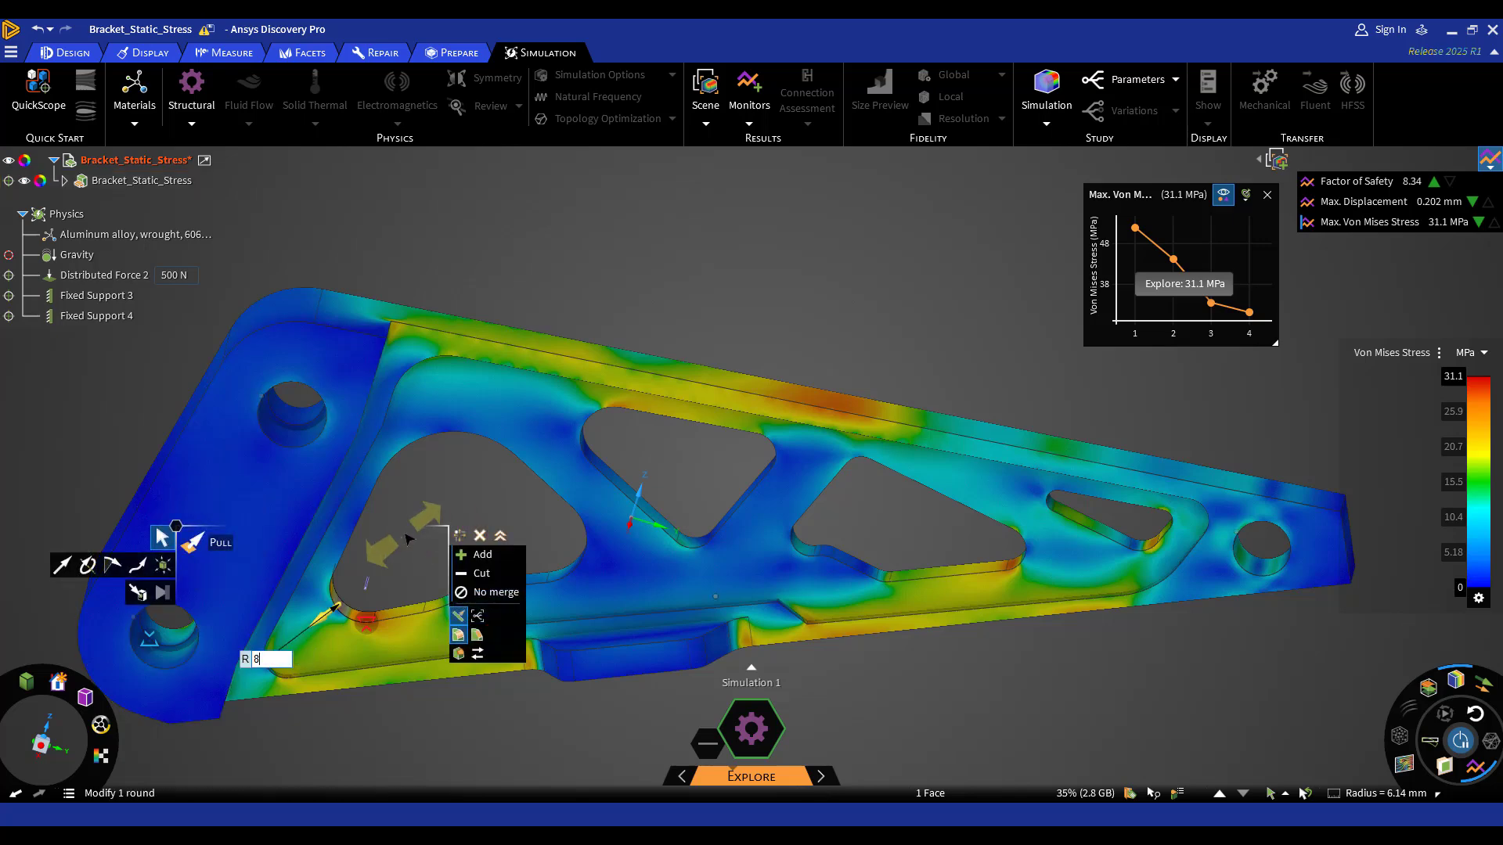
{"action": "key", "text": "Return"}
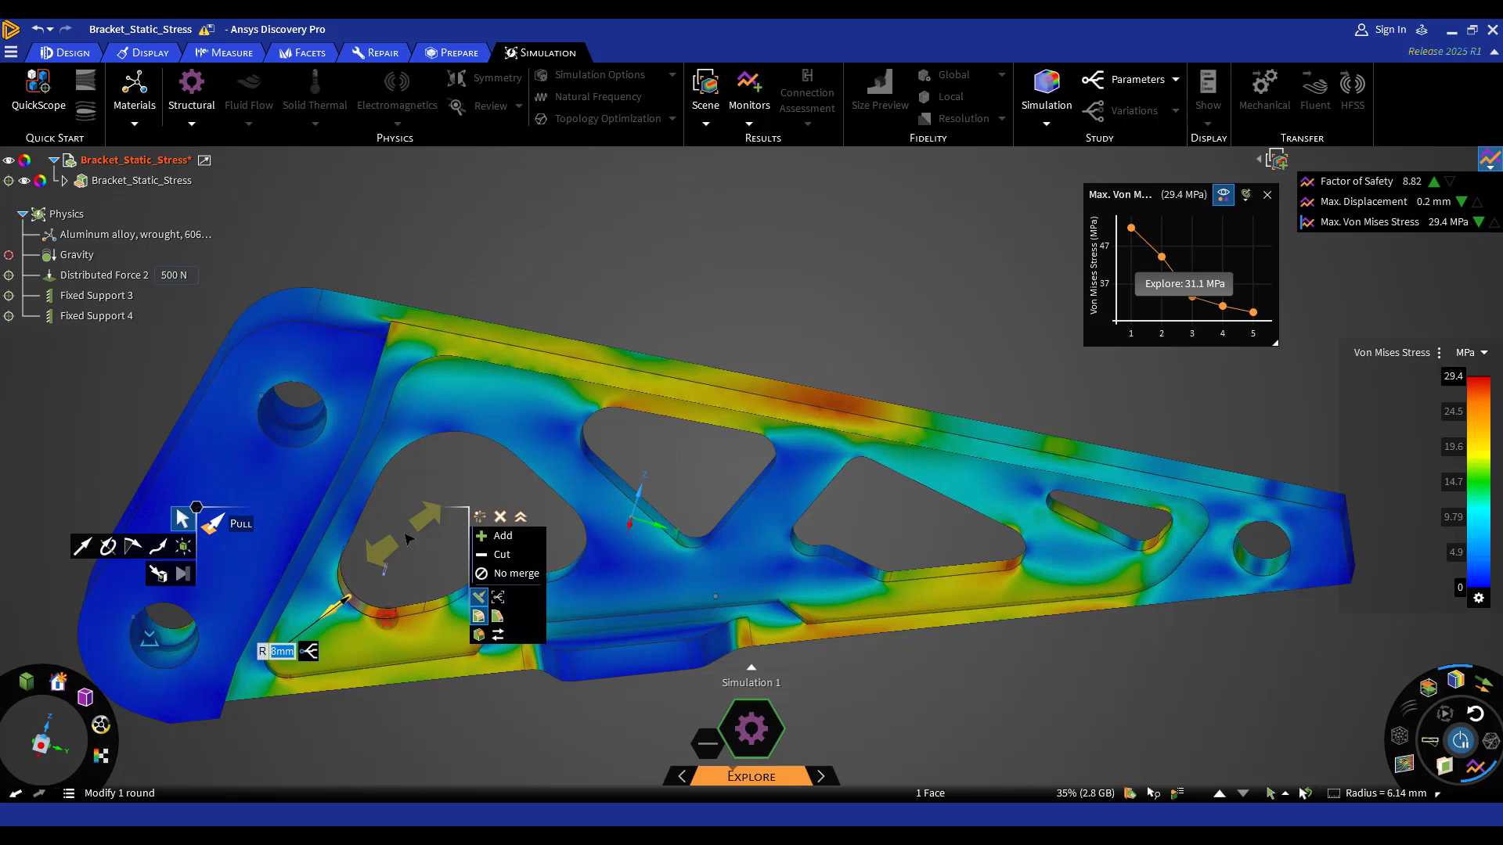
{"action": "key", "text": "Escape"}
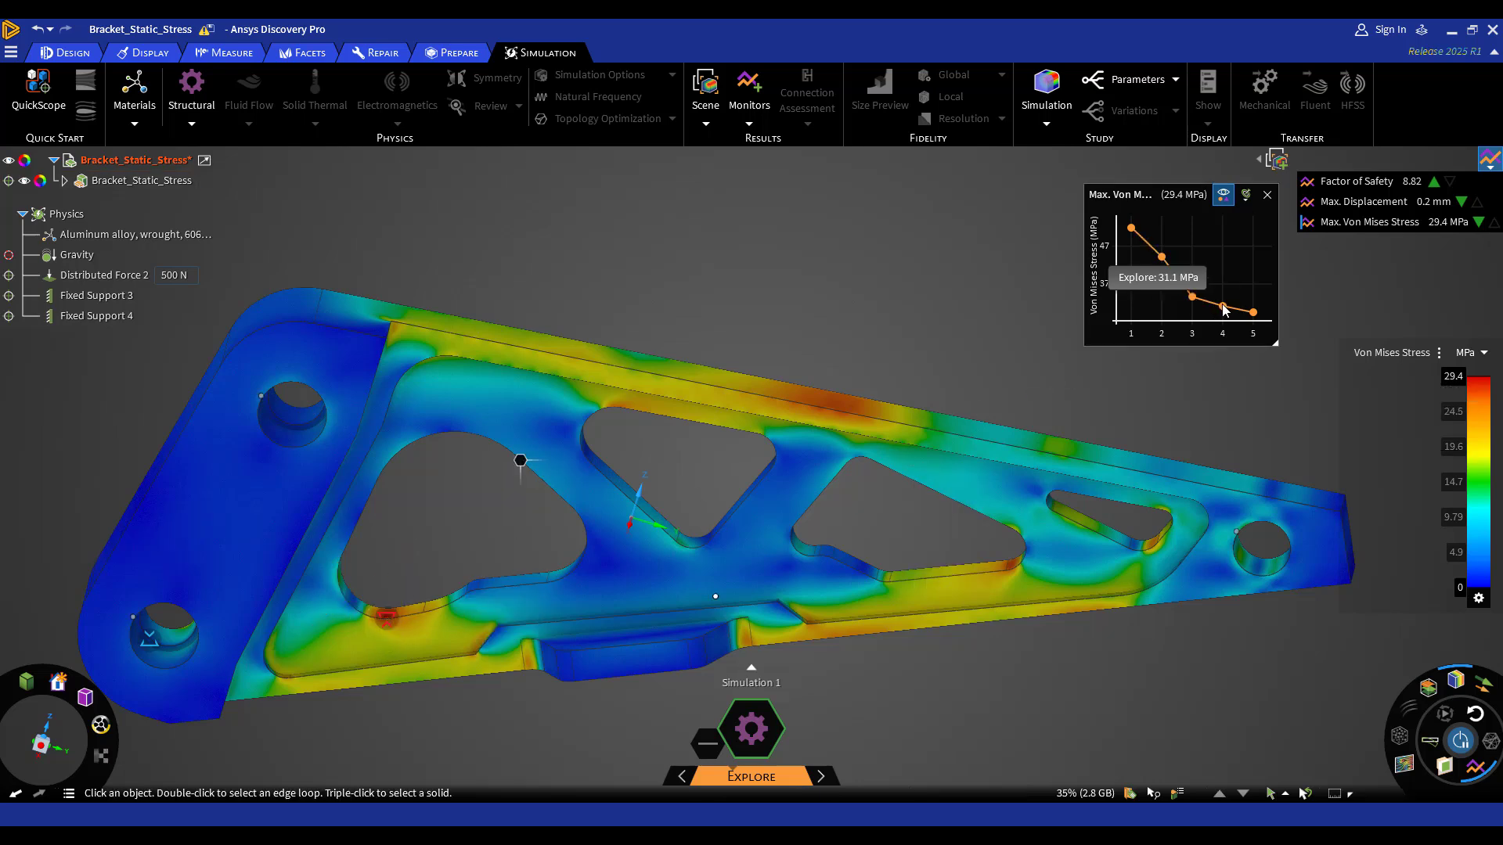